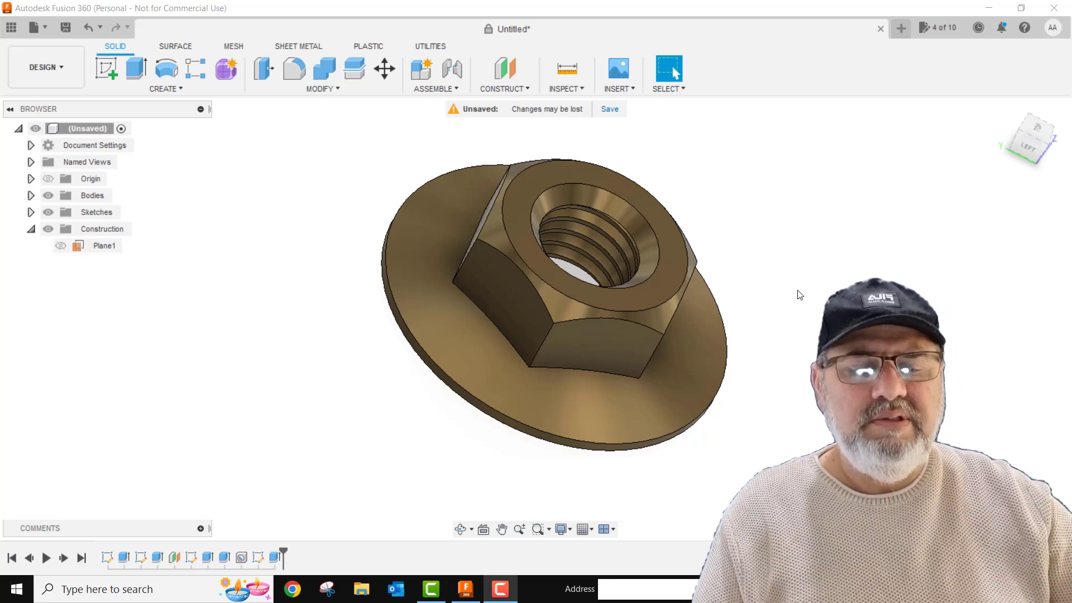
middle_click_drag(800, 302, 780, 311)
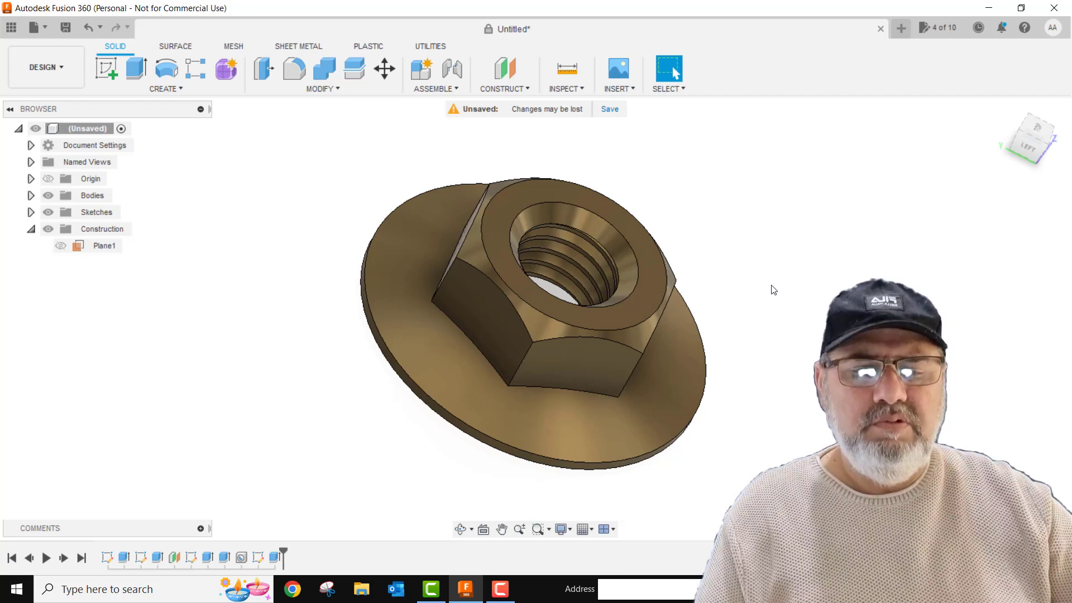
middle_click_drag(775, 290, 397, 289, "shift")
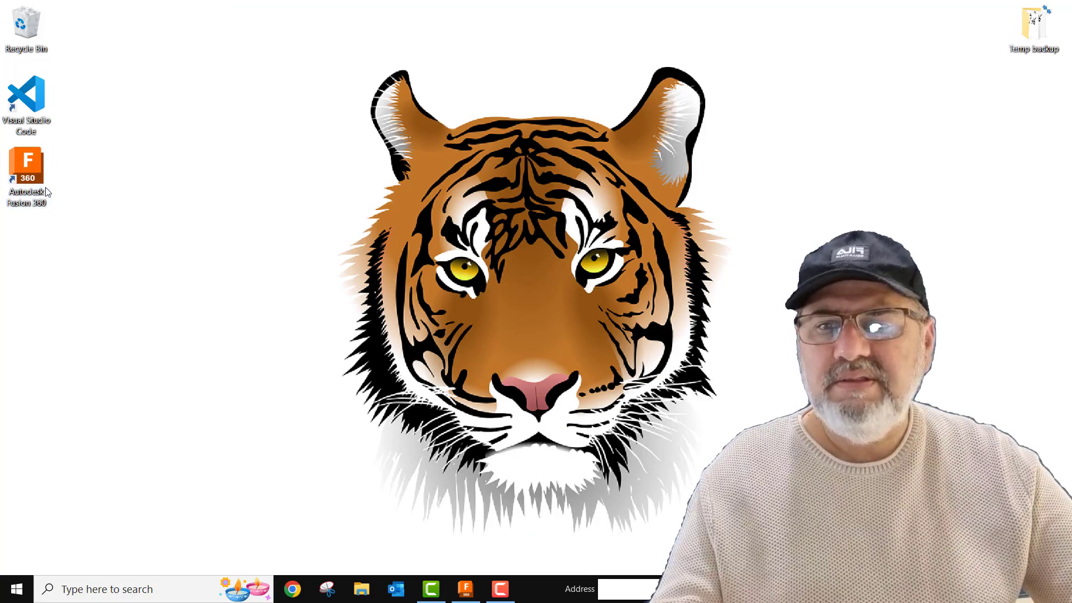
- Switch to Fusion 360 and start a new sketch on the horizontal XY origin plane
left_click(465, 589)
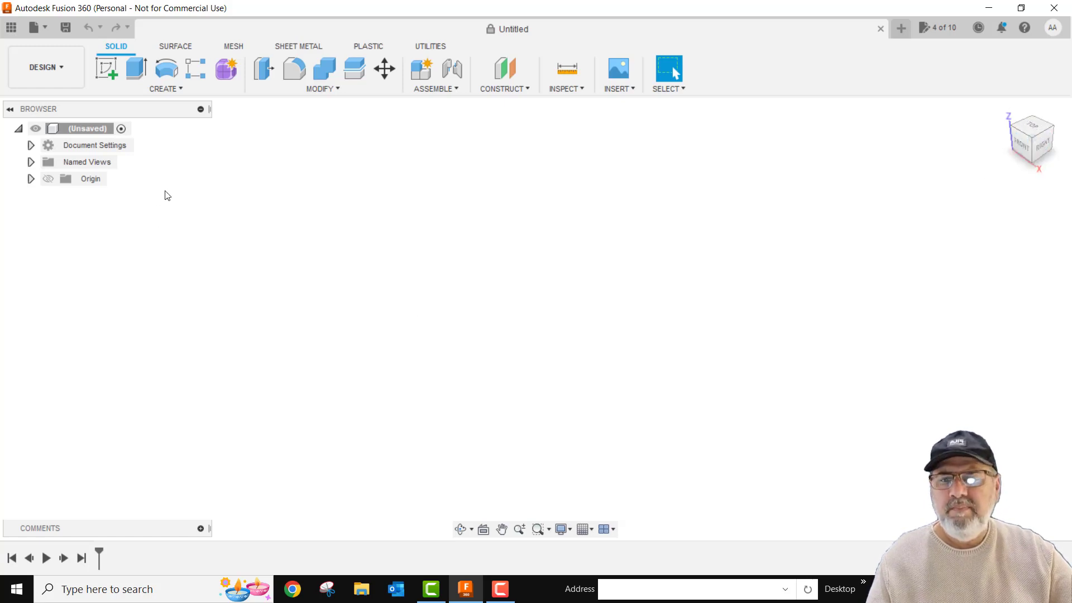
left_click(105, 66)
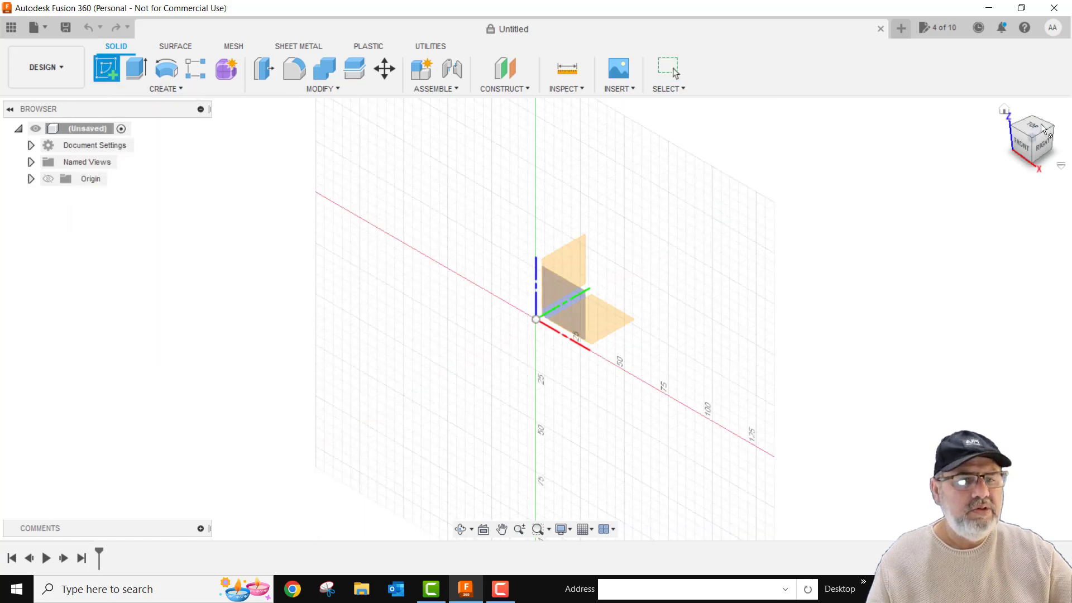
left_click(607, 319)
scroll(611, 347, "up", 3)
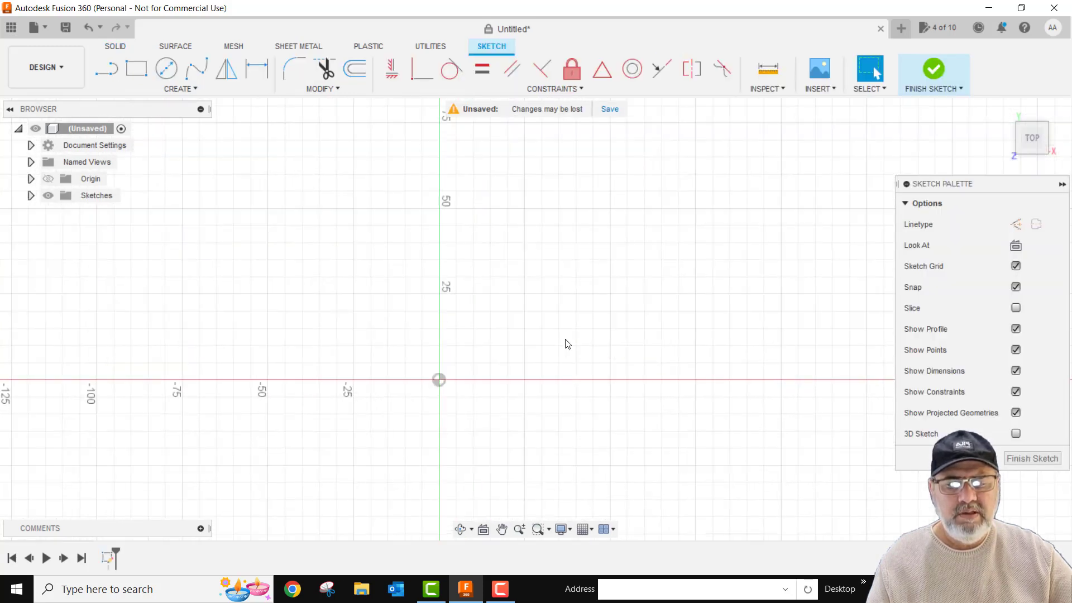
middle_click_drag(575, 330, 637, 289)
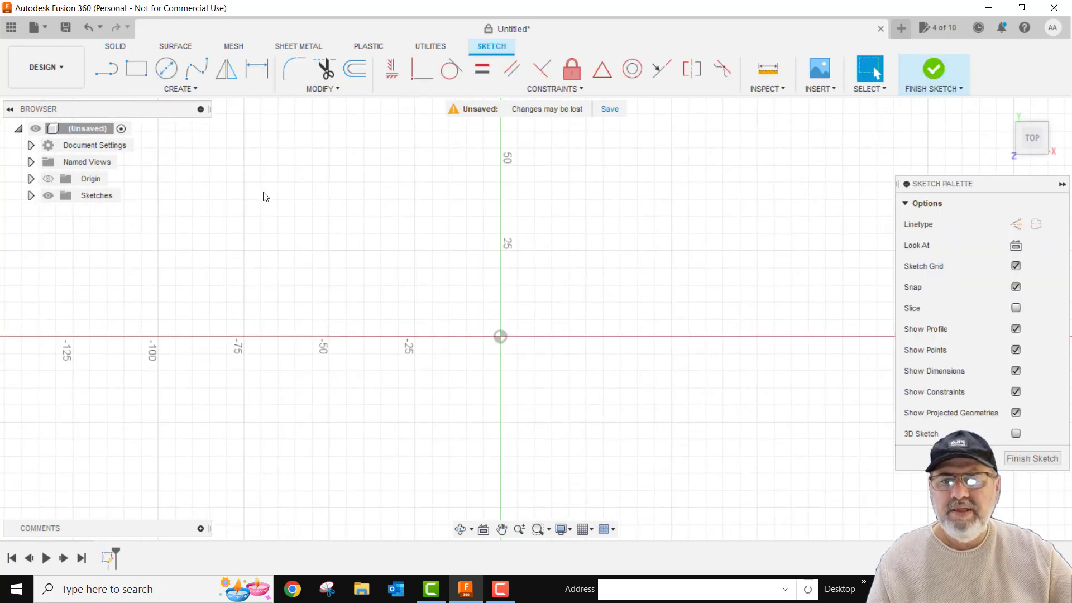
- Sketch a six-sided circumscribed polygon centred on the origin, about 50 mm across flats, with two flats horizontal
left_click(195, 86)
mouse_move(155, 165)
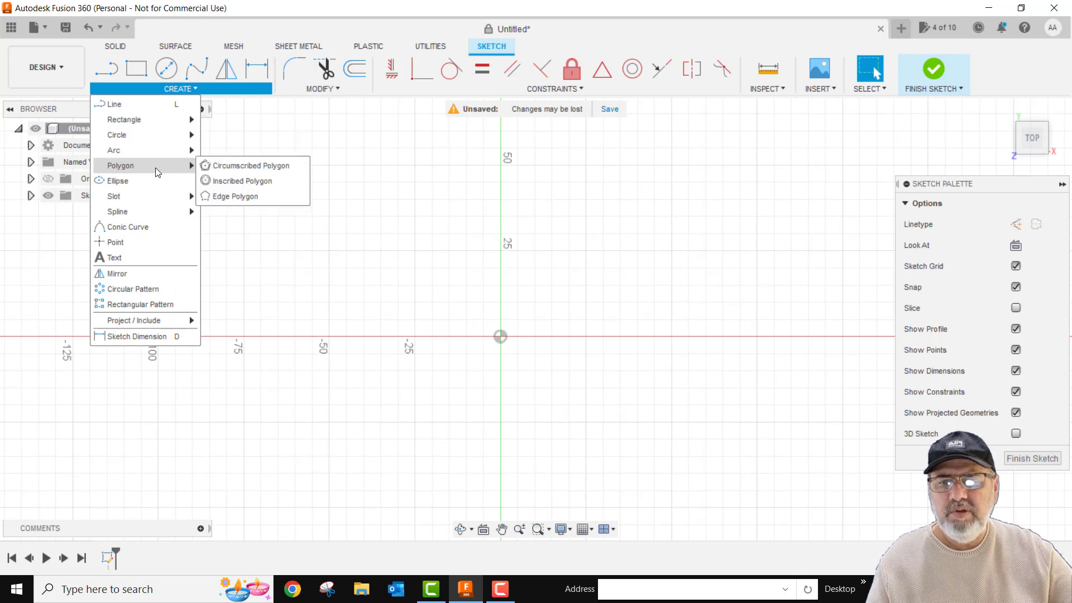
left_click(249, 166)
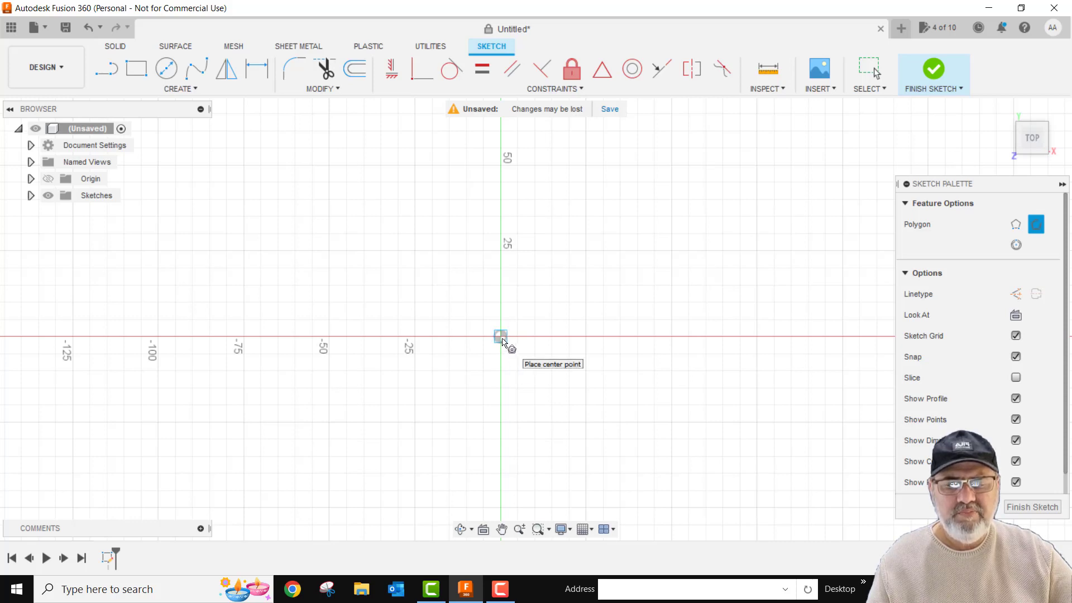
left_click(501, 336)
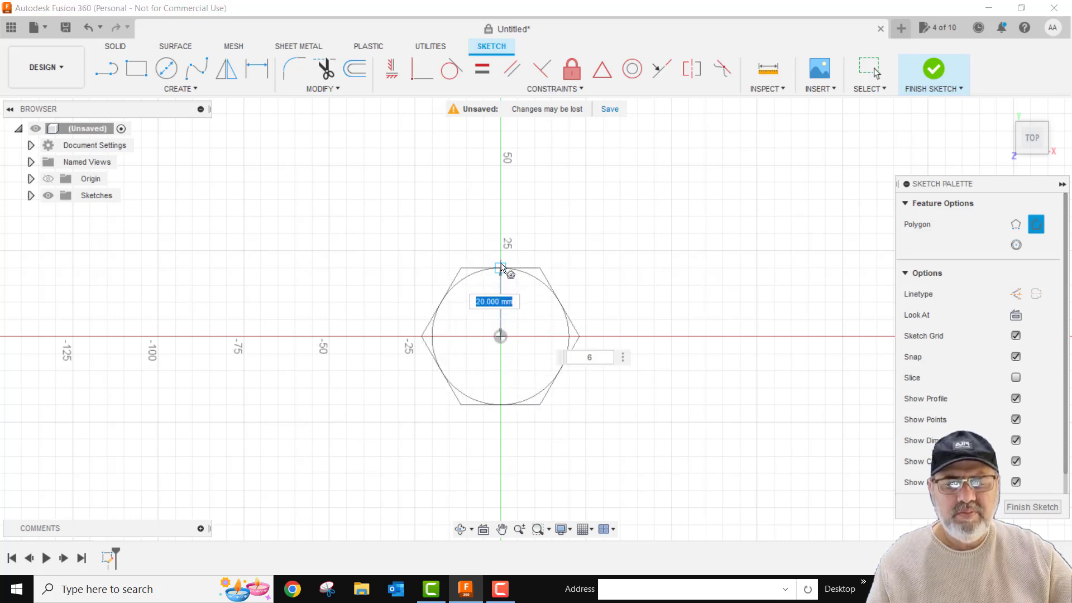
left_click(502, 249)
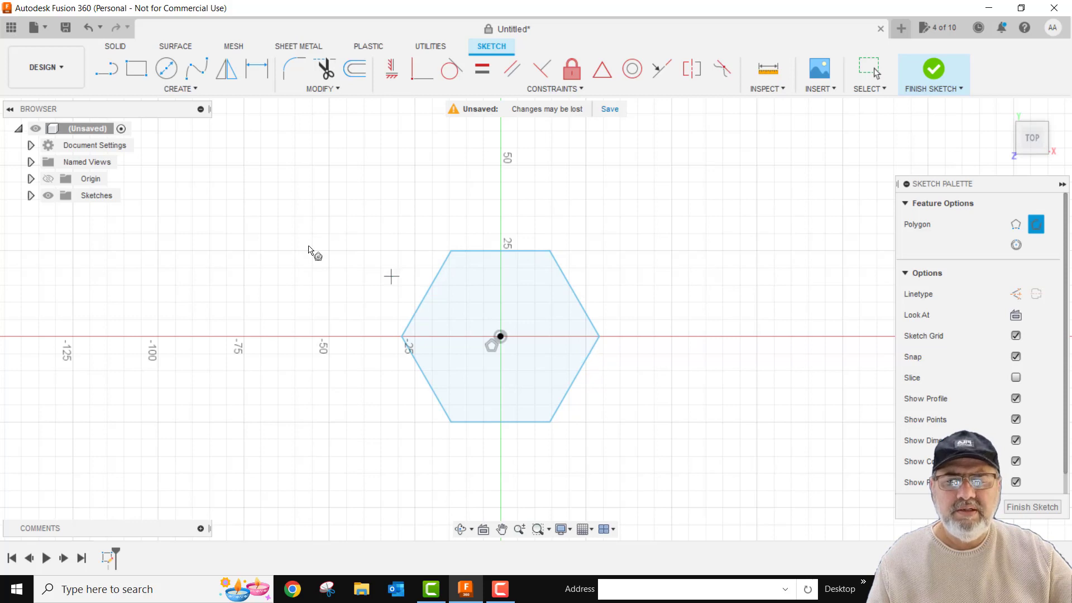
- Dimension the hexagon at 20 mm between its two horizontal flats and place the dimension closer to the shape
left_click(257, 70)
left_click(461, 251)
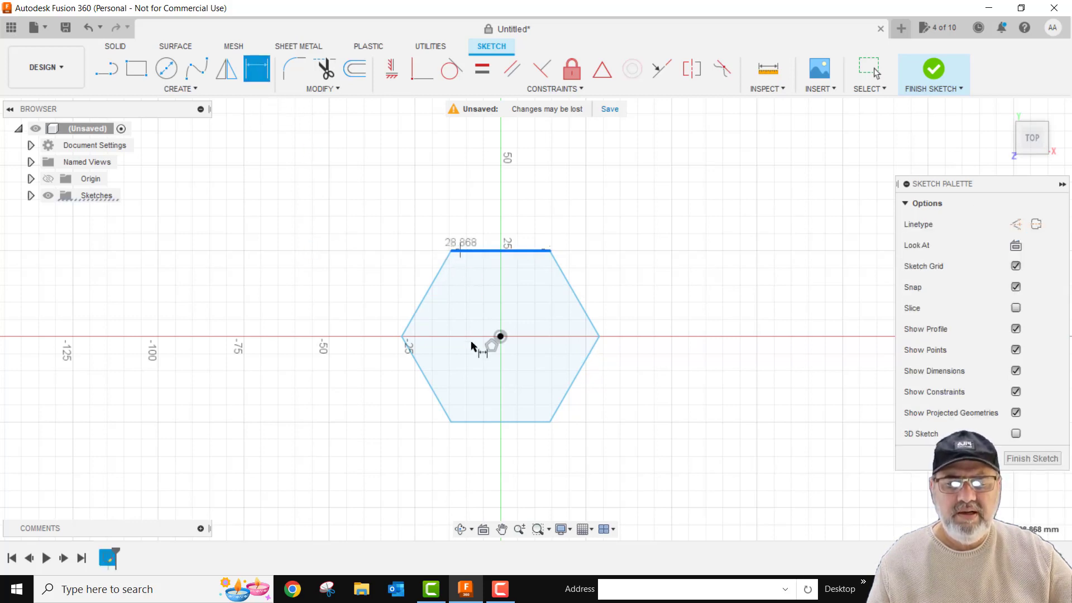
left_click(492, 422)
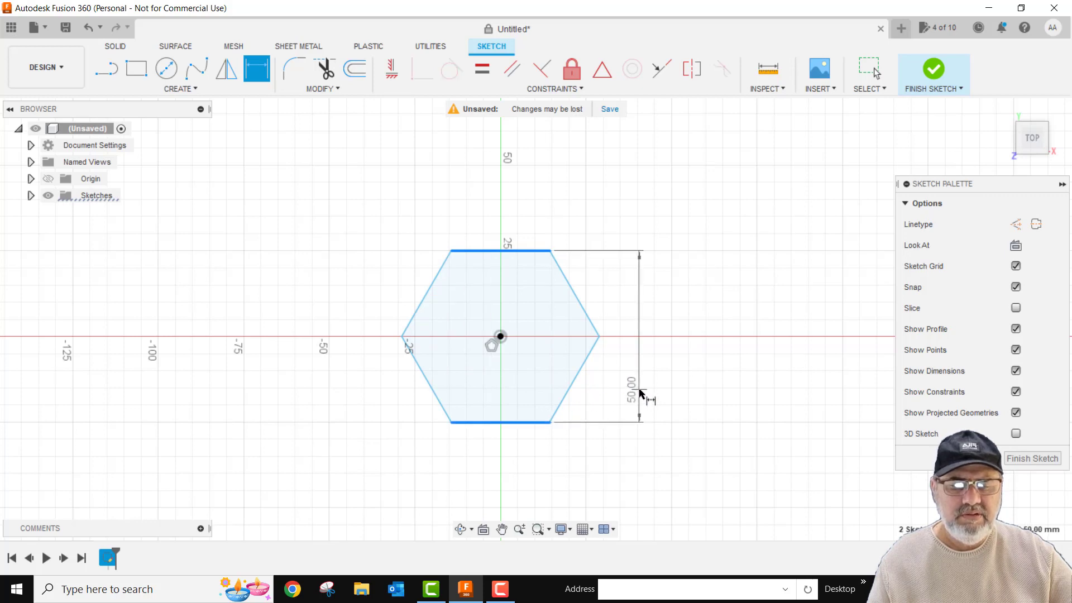
left_click(640, 395)
type("20")
key("Return")
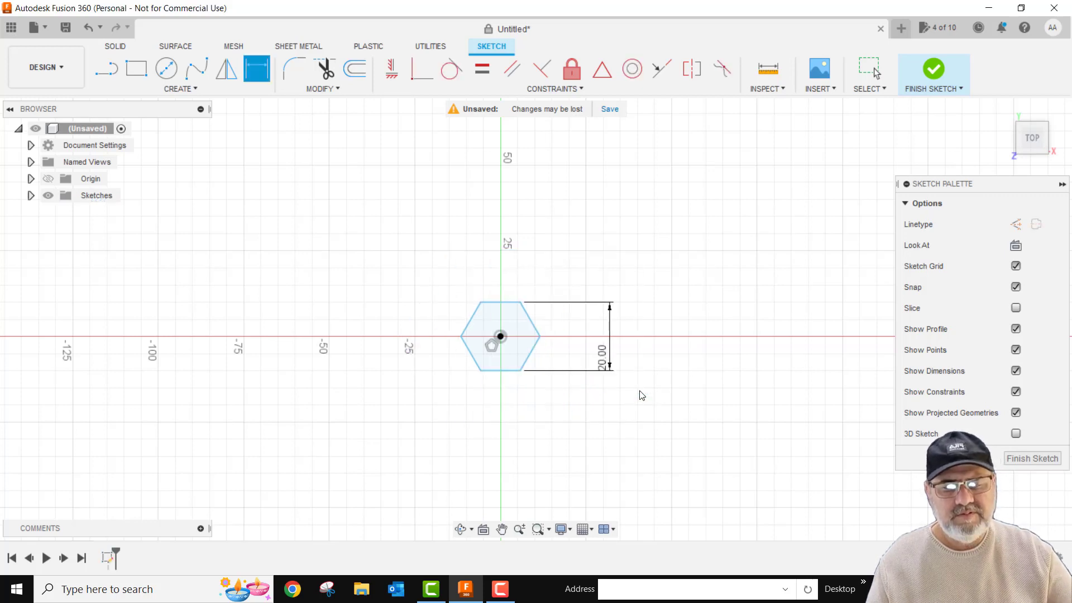
scroll(543, 378, "up", 2)
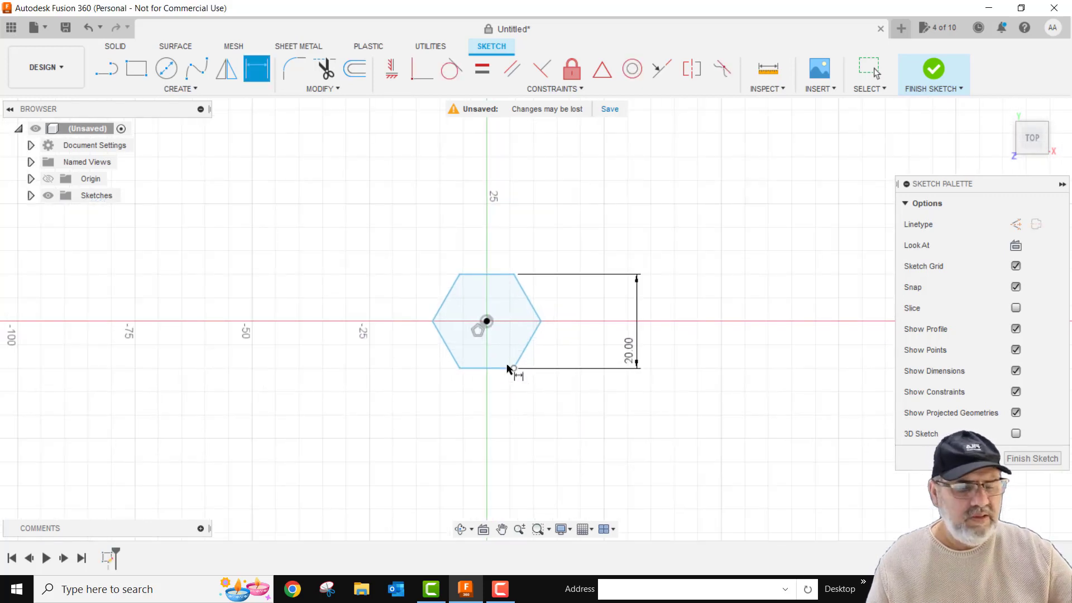
scroll(549, 360, "up", 1)
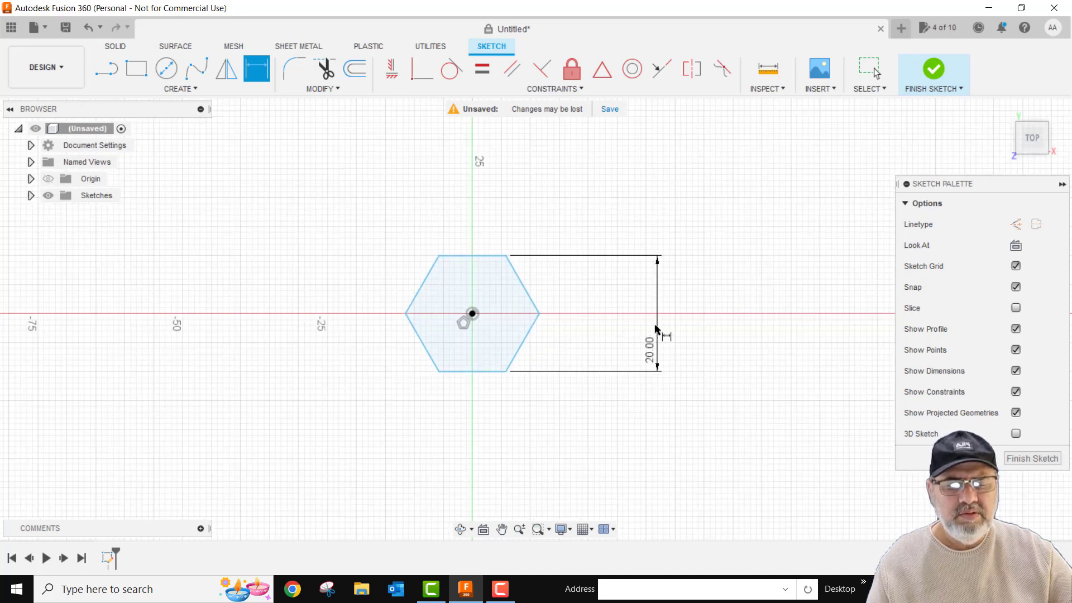
left_click_drag(658, 331, 598, 330)
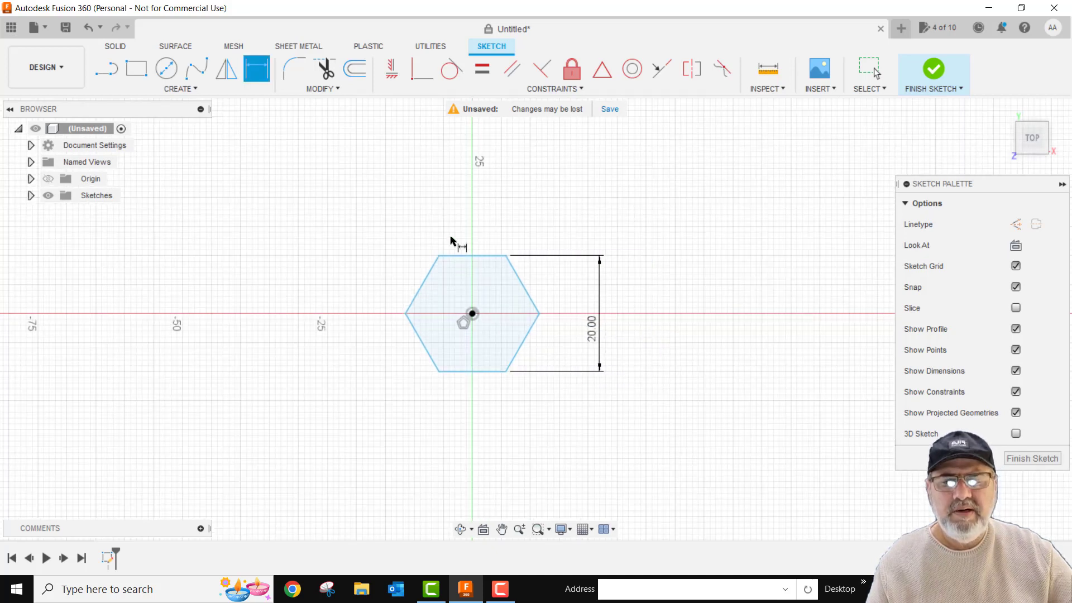
- Apply a Horizontal/Vertical constraint to the hexagon's upper edge and finish the sketch
left_click(392, 72)
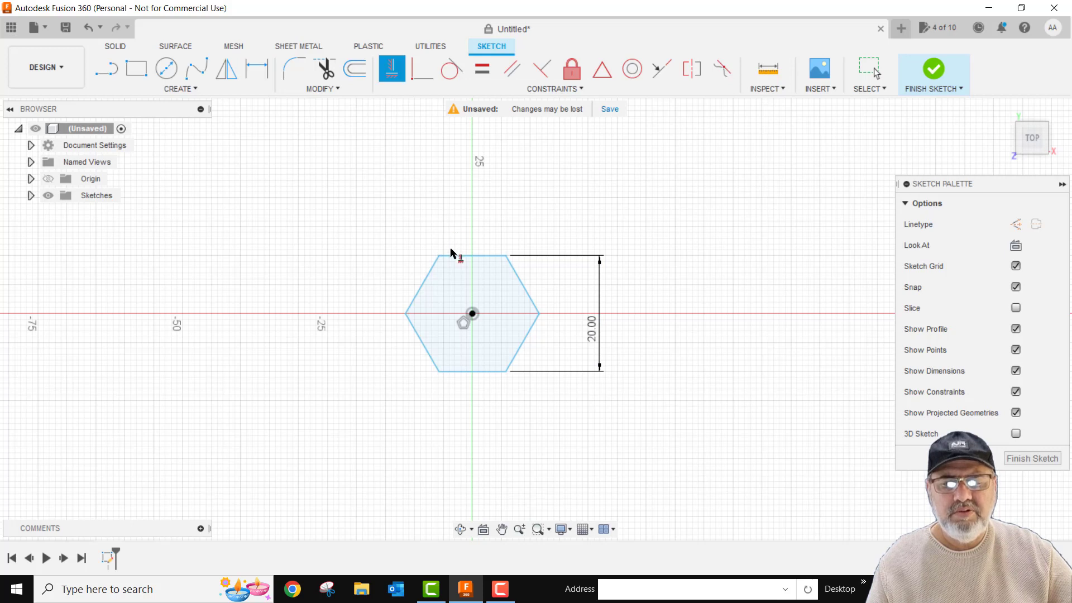
left_click(453, 255)
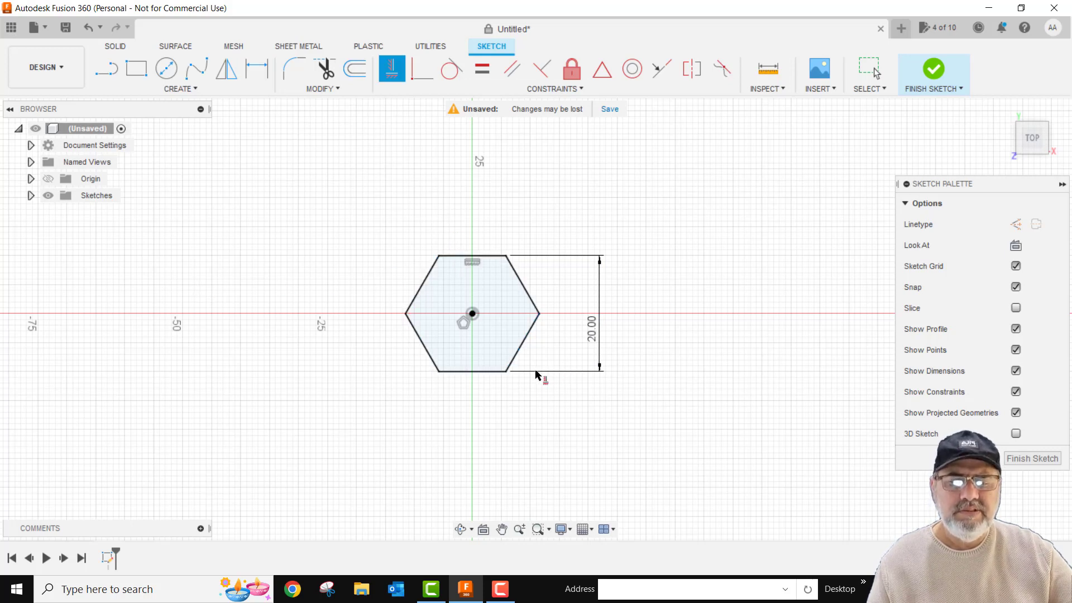
scroll(412, 374, "up", 3)
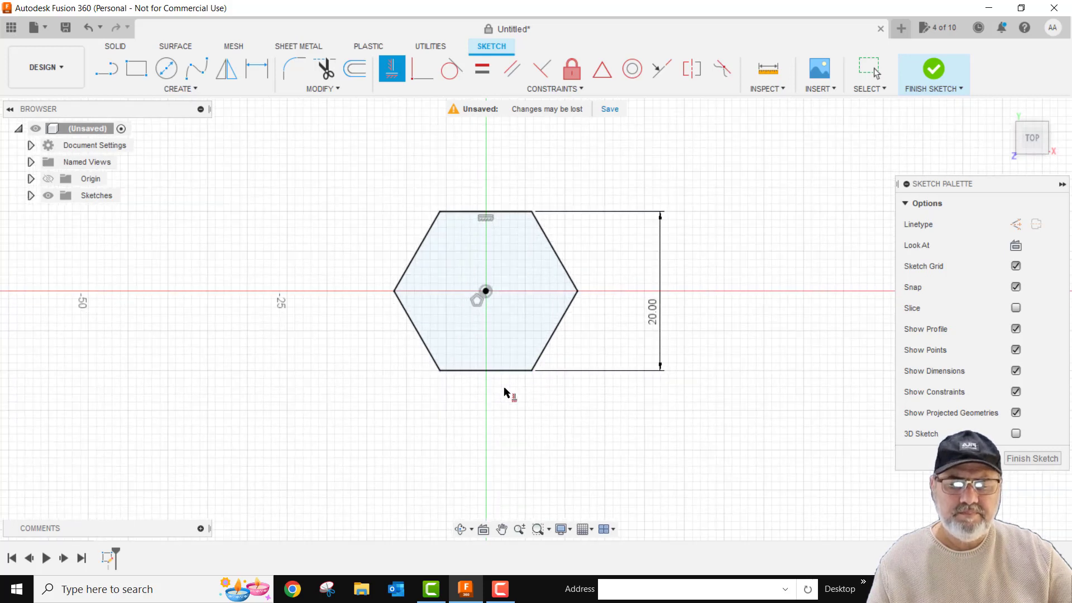
middle_click_drag(505, 392, 496, 403)
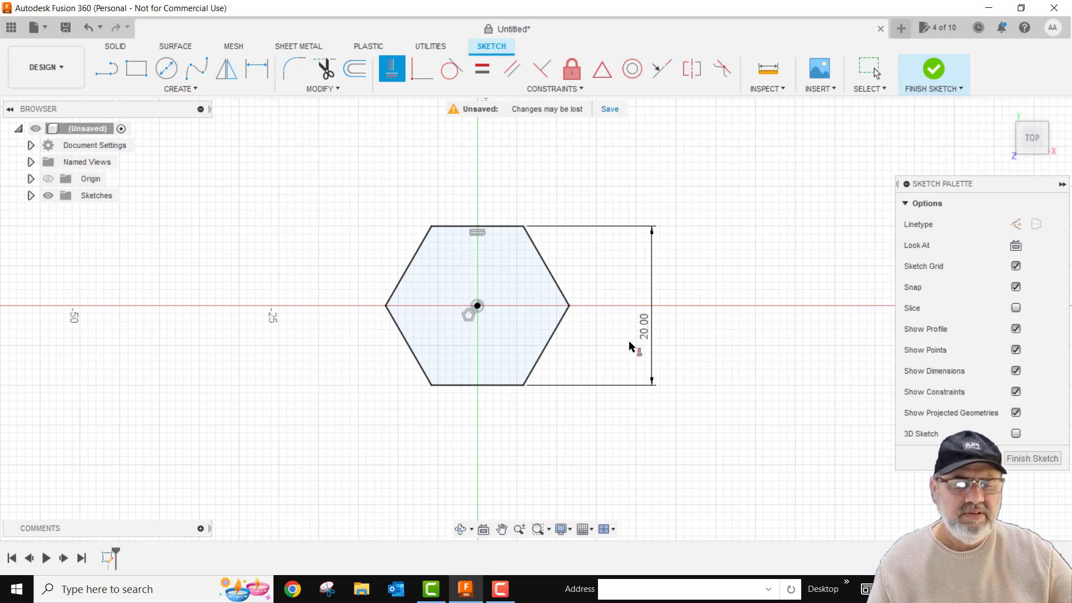
left_click(1039, 458)
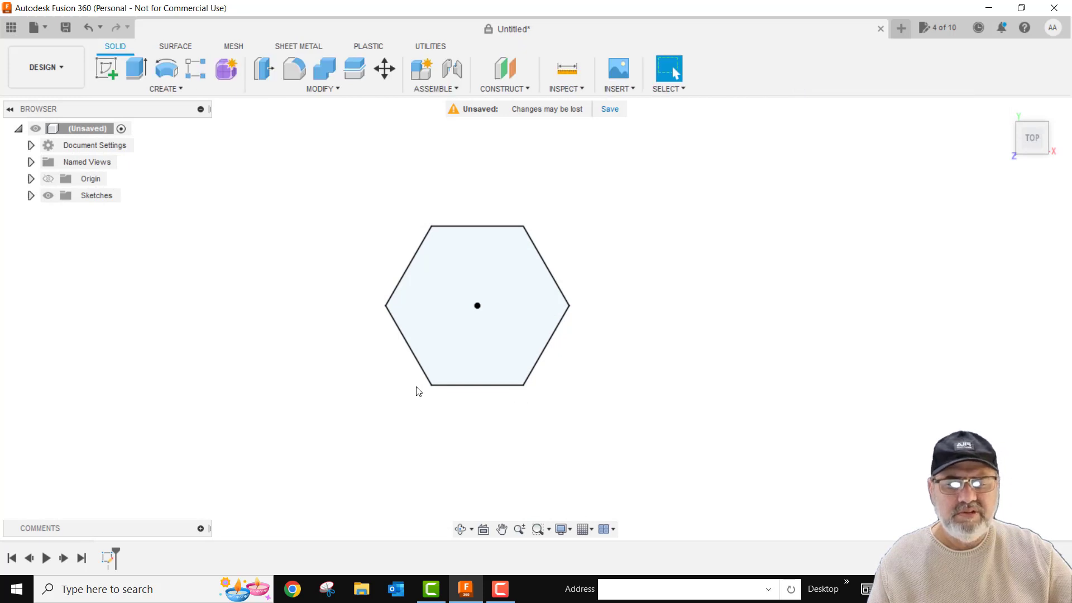
- Extrude the hexagon profile 10 mm upward as a new body
left_click(136, 69)
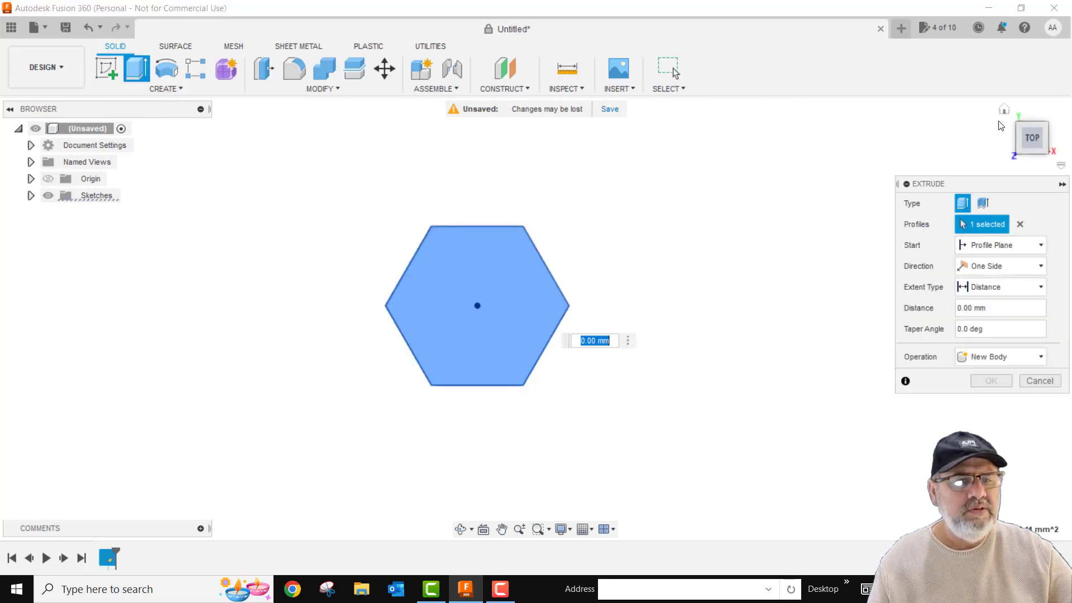
left_click(1004, 110)
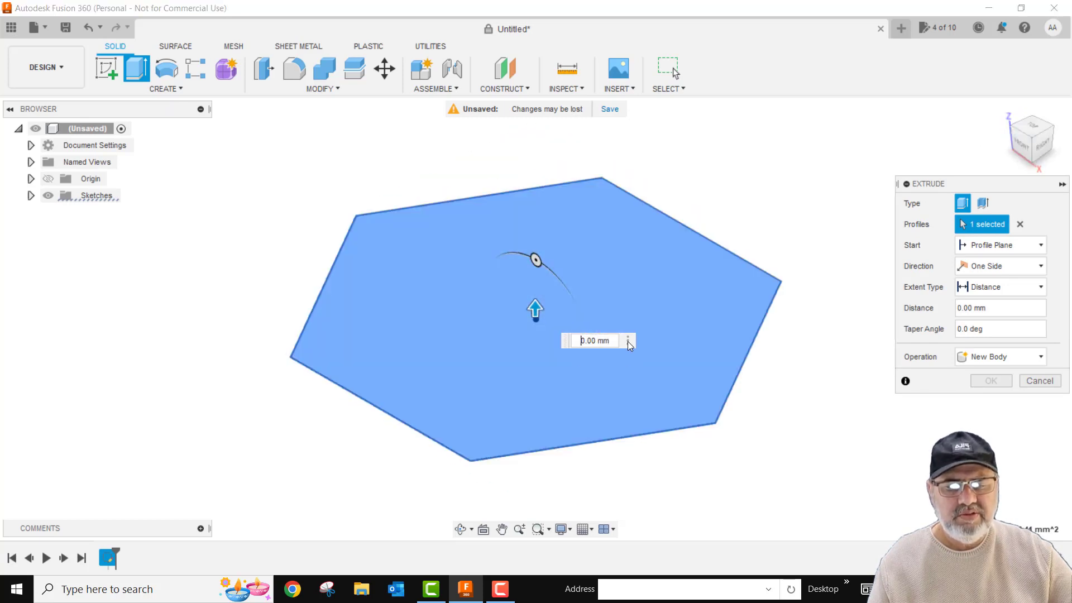
type("10")
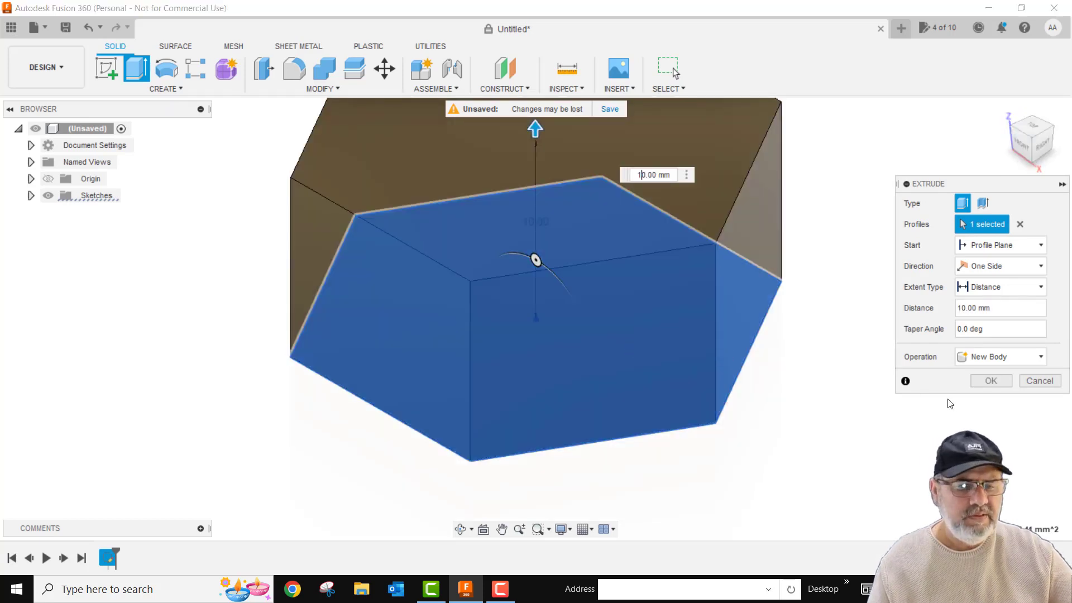
left_click(979, 381)
- Start a new sketch on the upper hexagonal face of the body
scroll(727, 374, "down", 3)
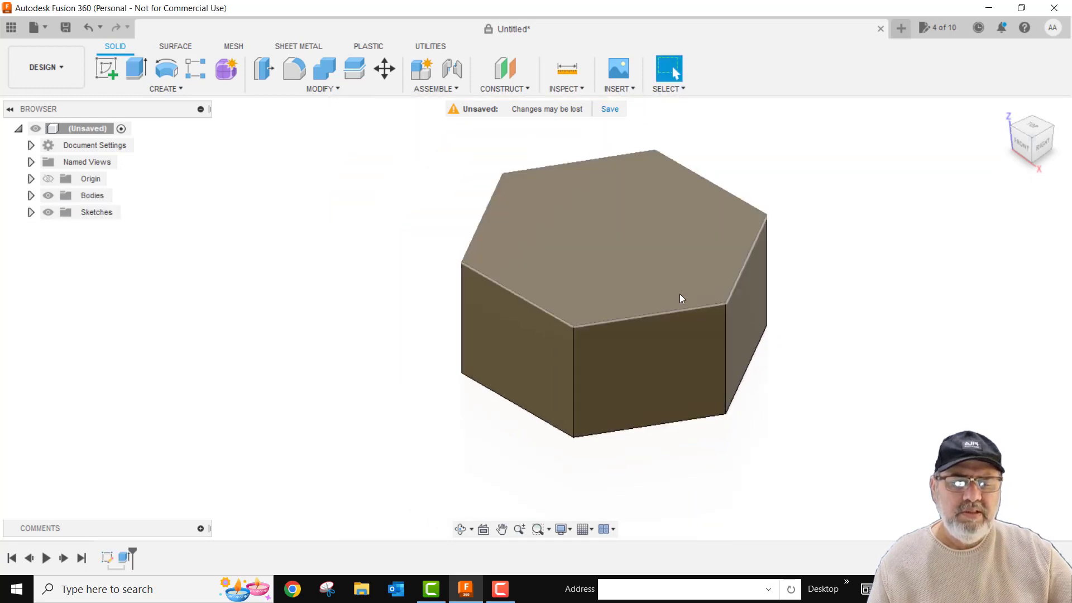
middle_click_drag(679, 293, 595, 322)
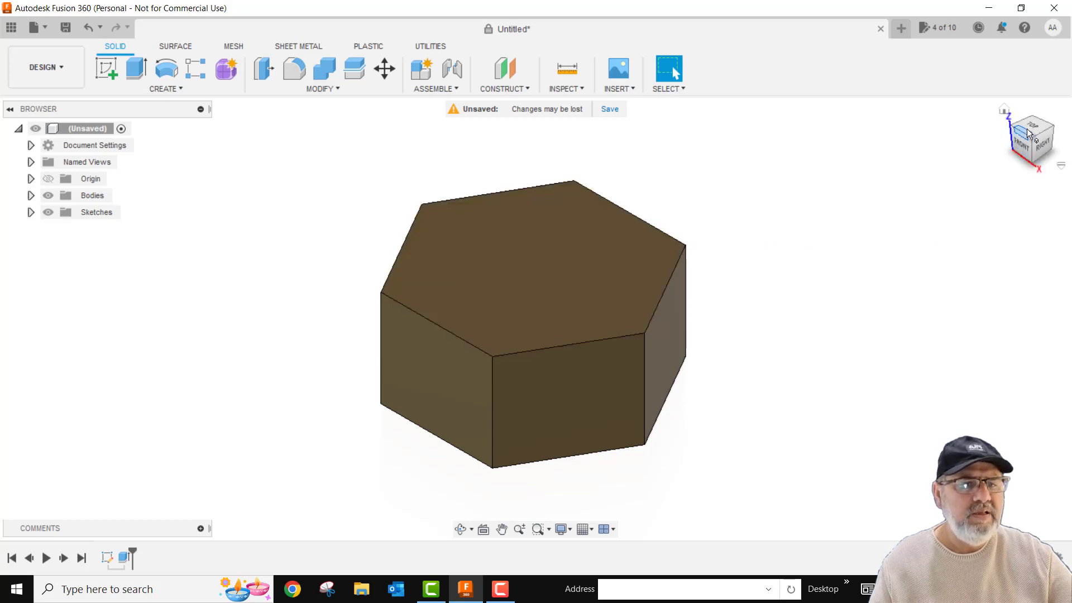
left_click(508, 259)
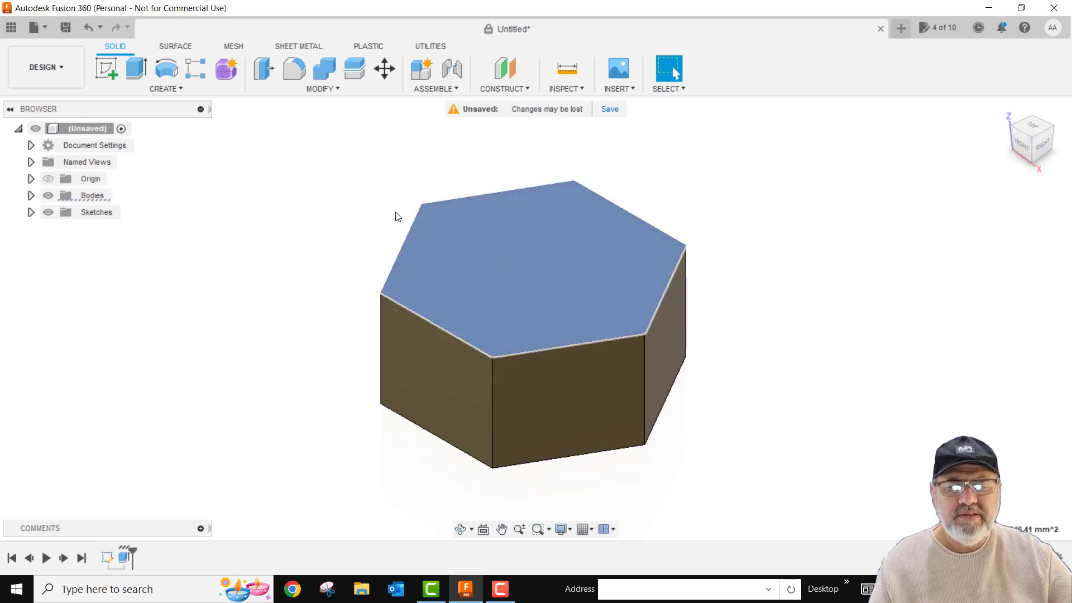
left_click(110, 67)
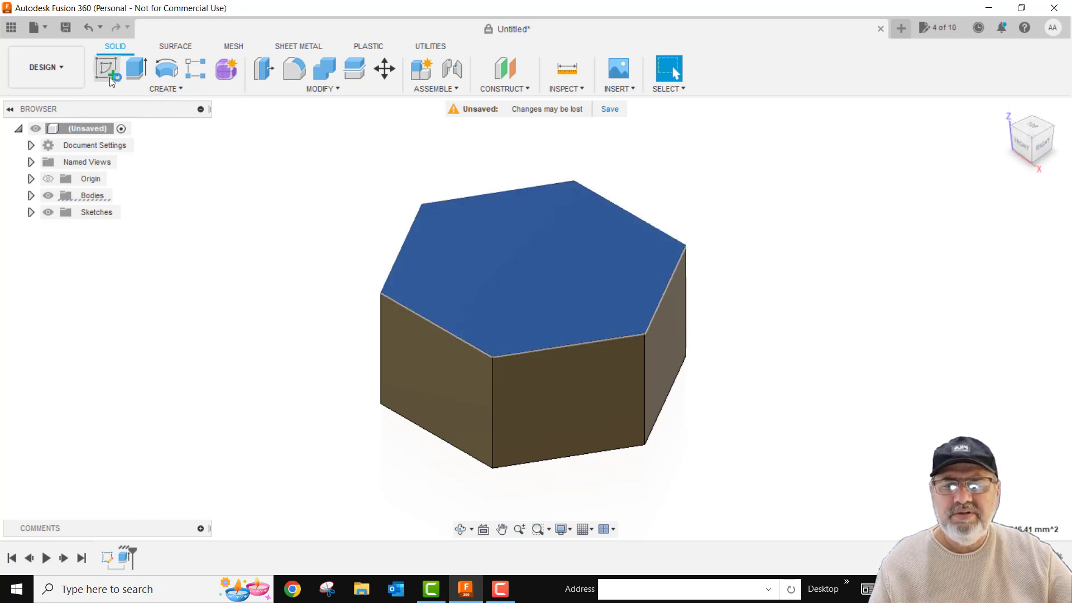
middle_click_drag(201, 218, 282, 216)
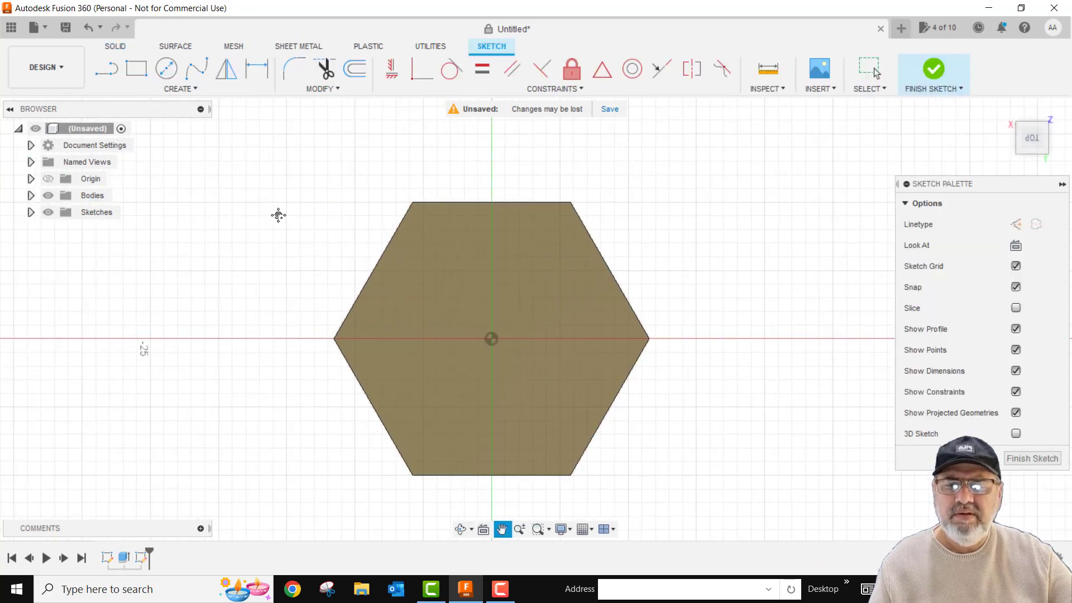
- Sketch a 19 mm diameter circle centred on the origin and finish the sketch
left_click(168, 69)
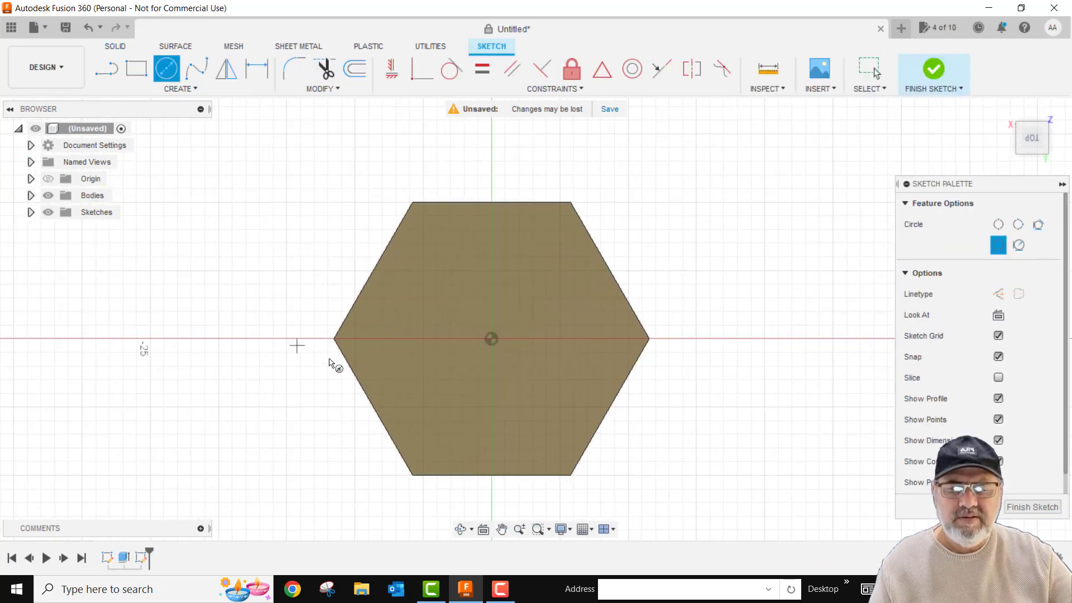
left_click(495, 338)
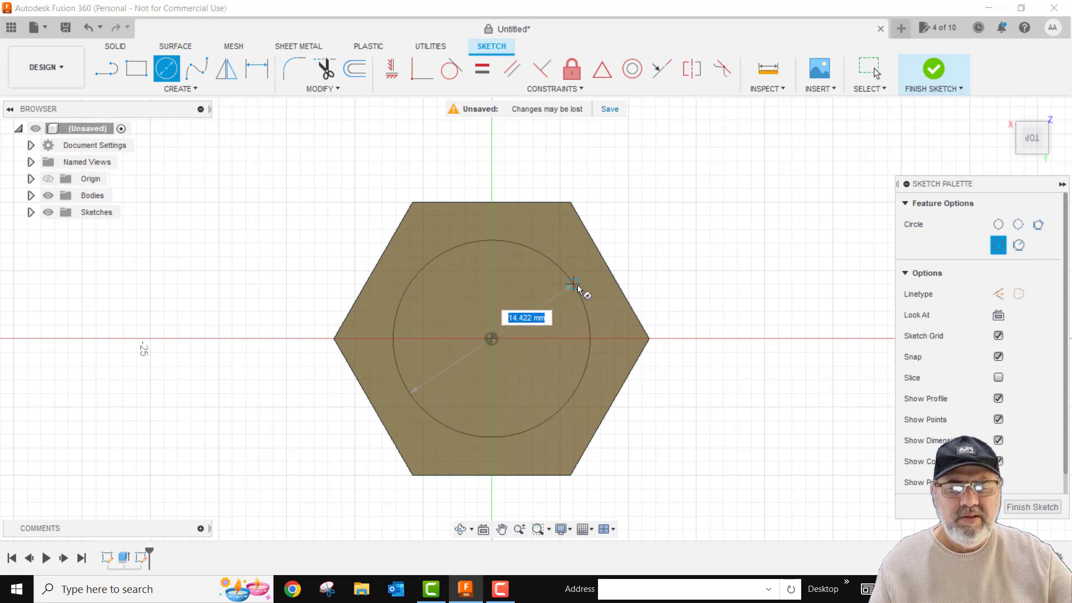
type("19")
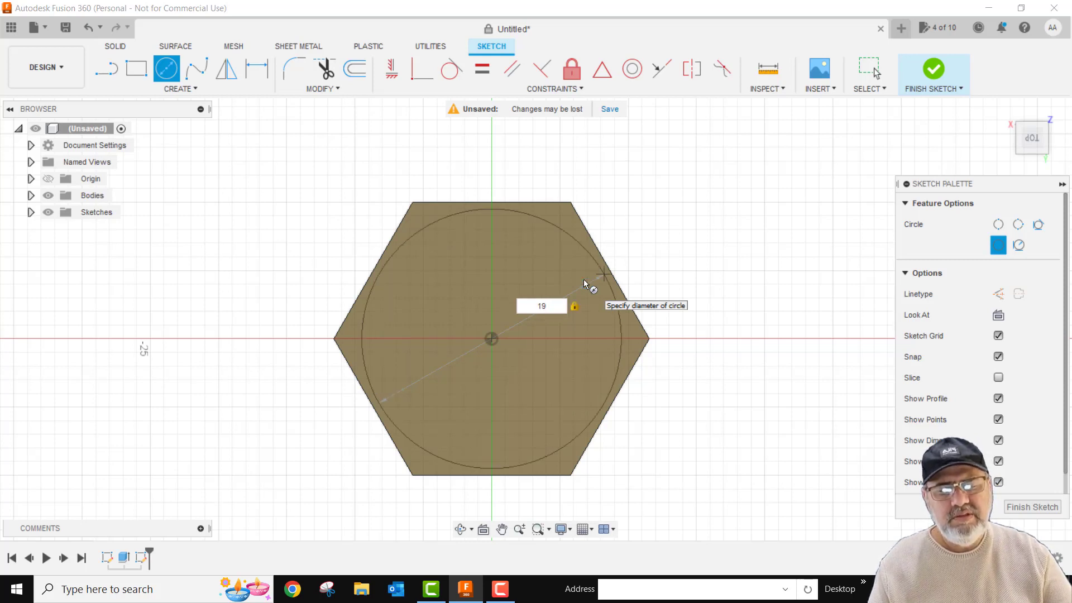
key("Return")
key("Escape")
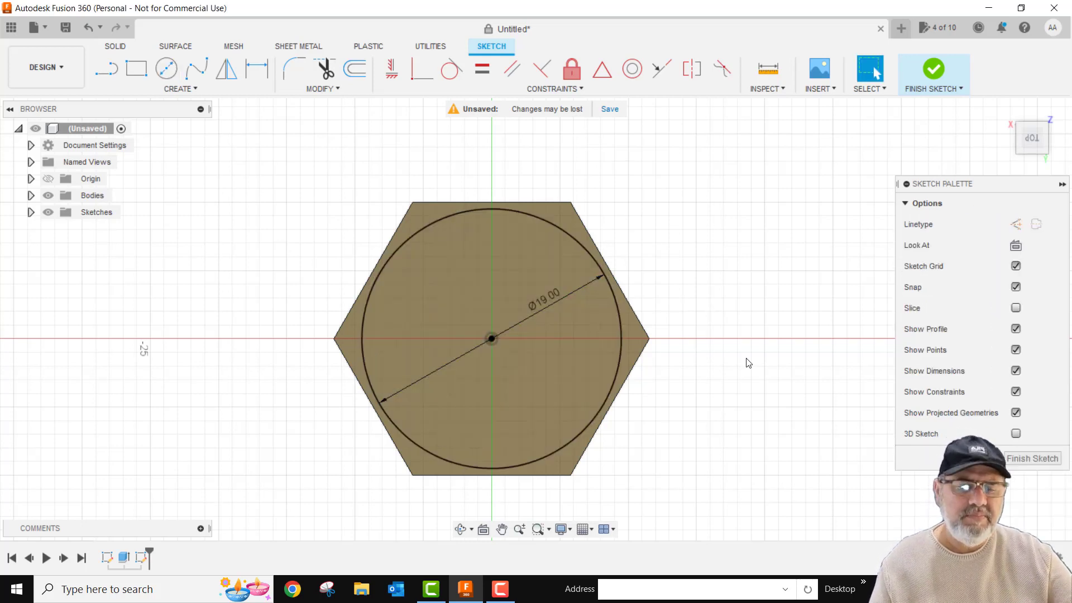
left_click(1033, 456)
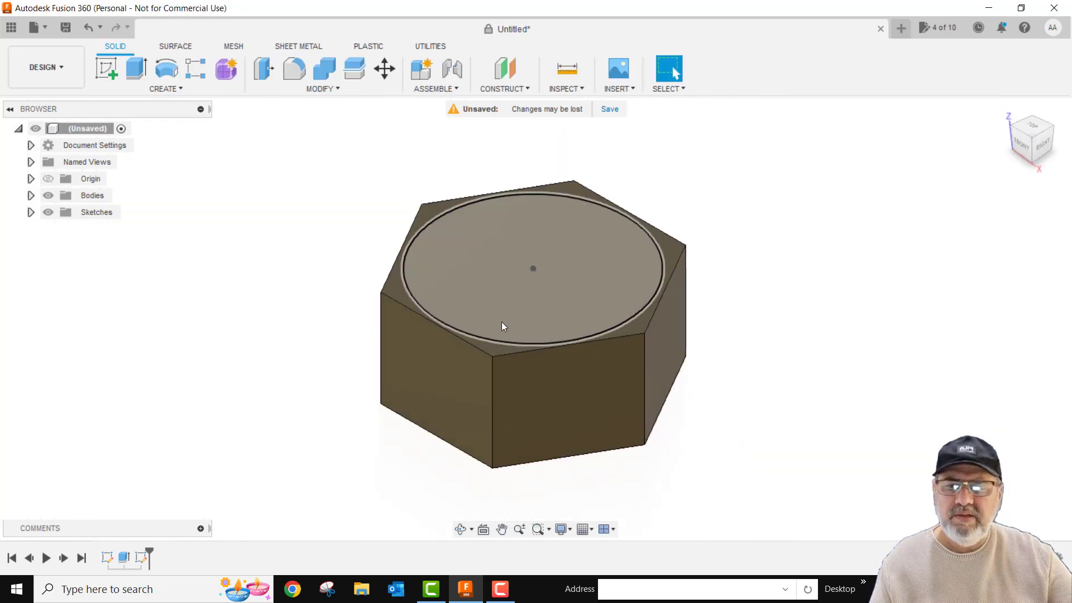
- Extrude the 19 mm circle -10 mm into the hexagonal body with a 45° taper angle, using the Intersect operation to chamfer its corners
left_click(495, 301)
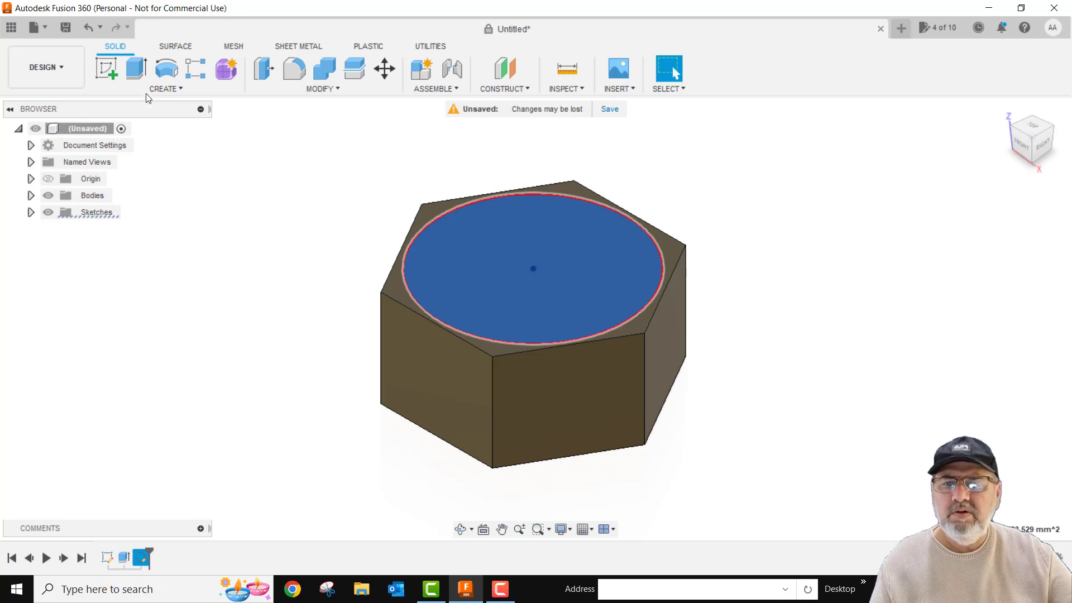
left_click(134, 69)
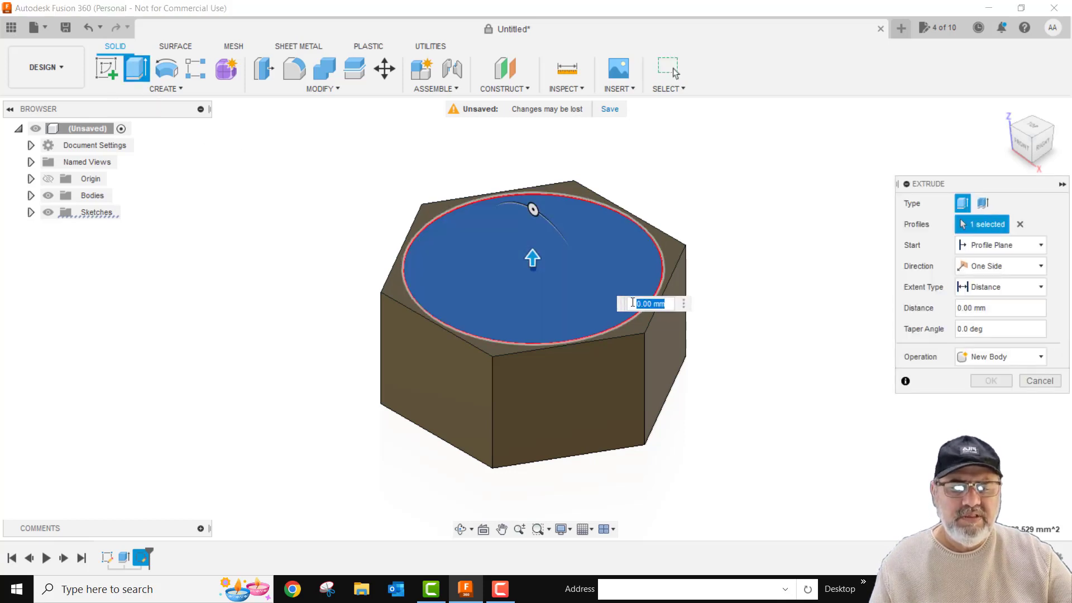
type("10")
key("Return")
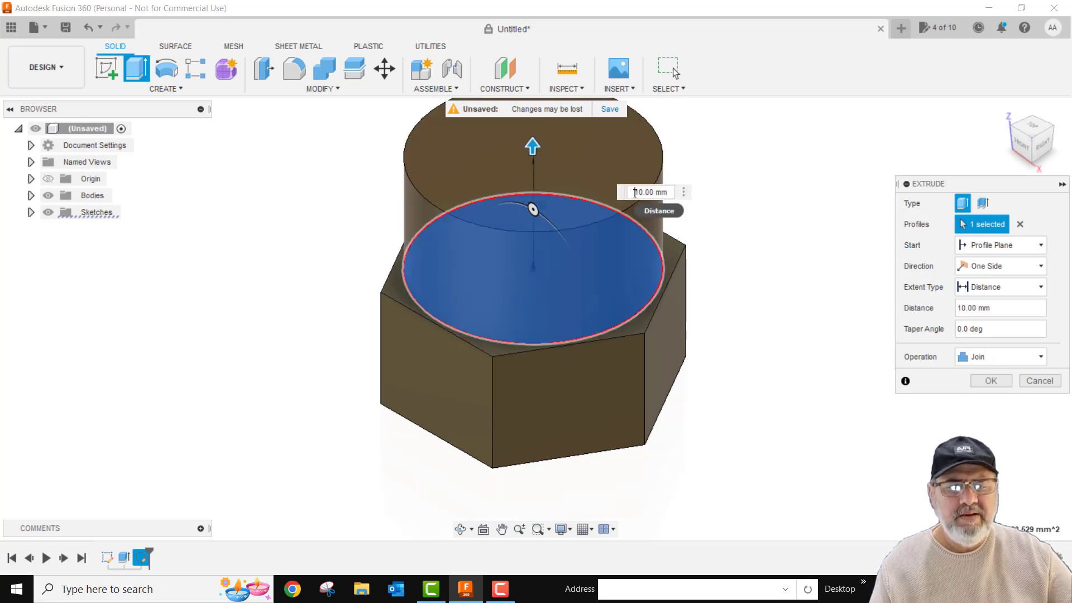
type("-")
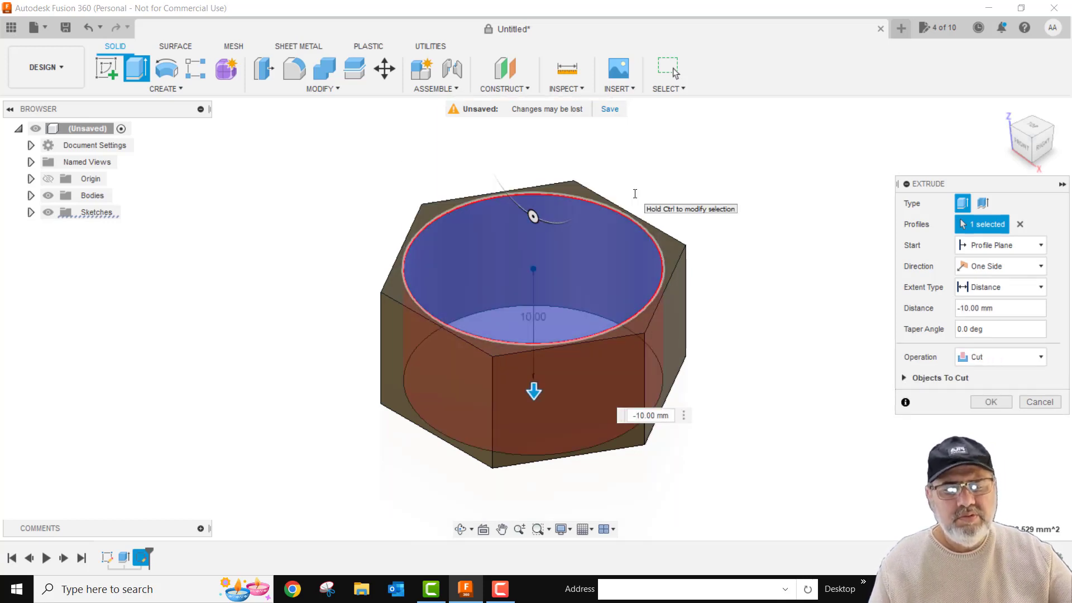
left_click(962, 329)
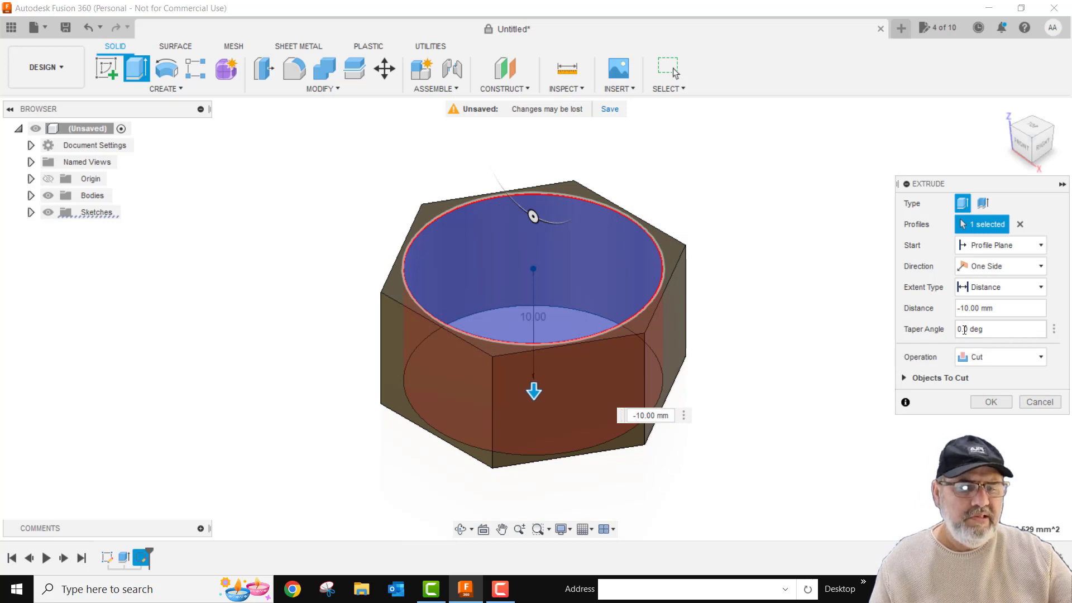
type("45")
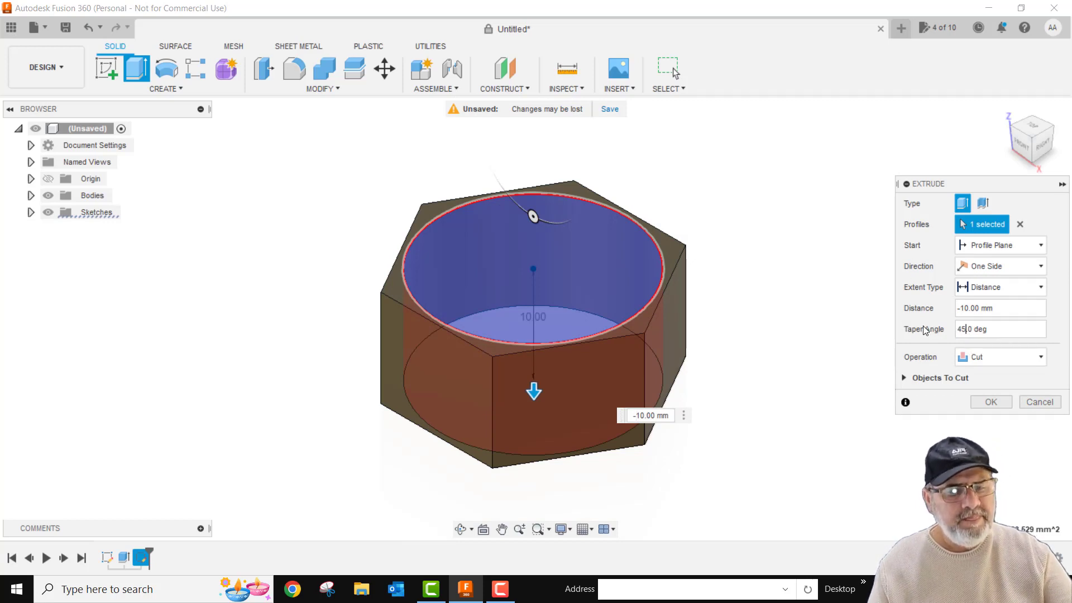
left_click(1033, 357)
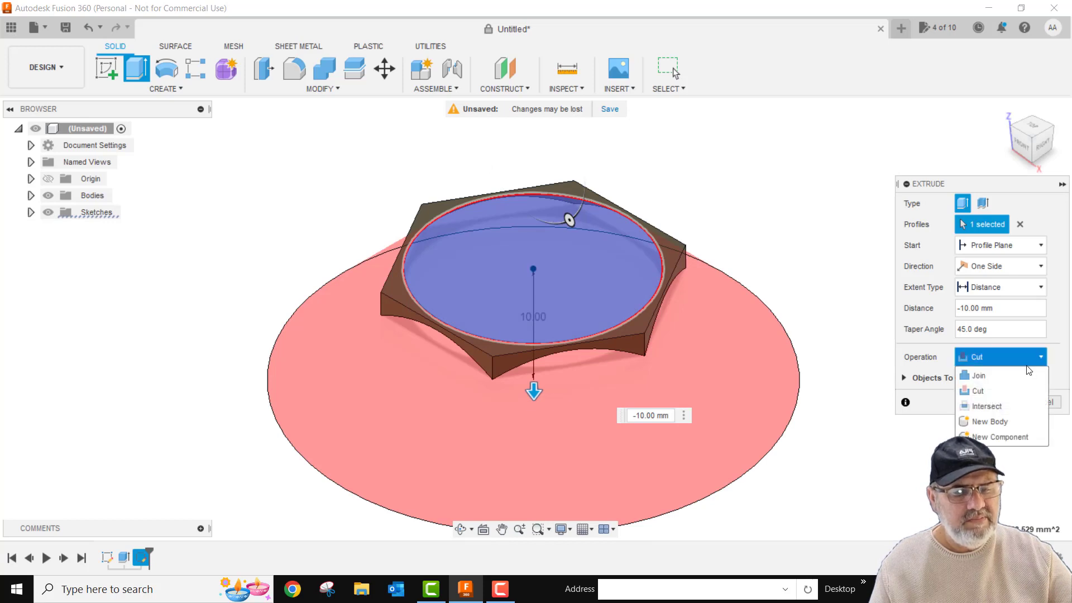
left_click(1002, 407)
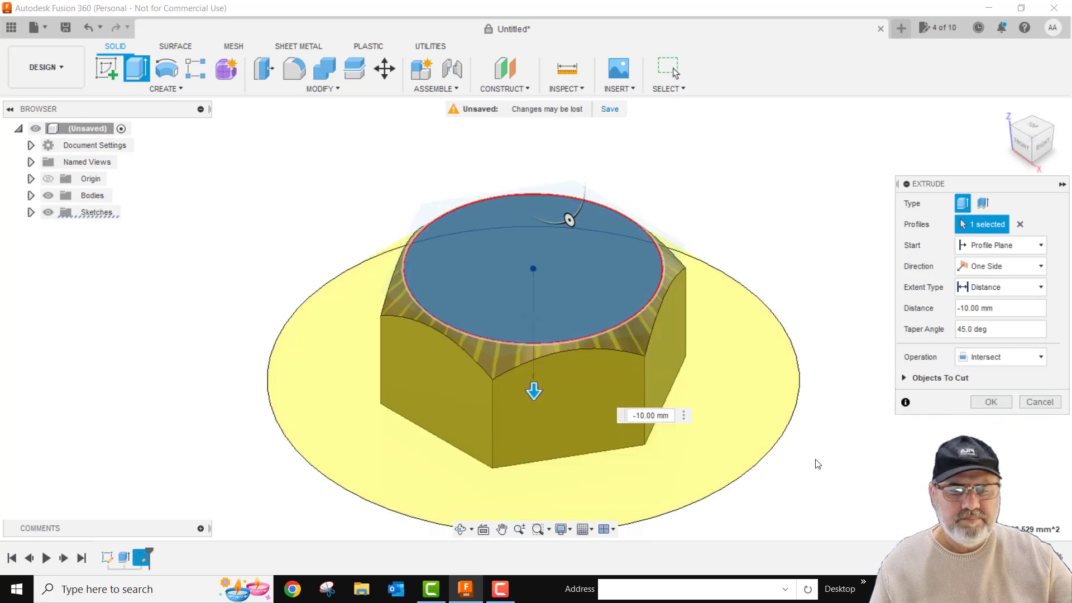
left_click(991, 402)
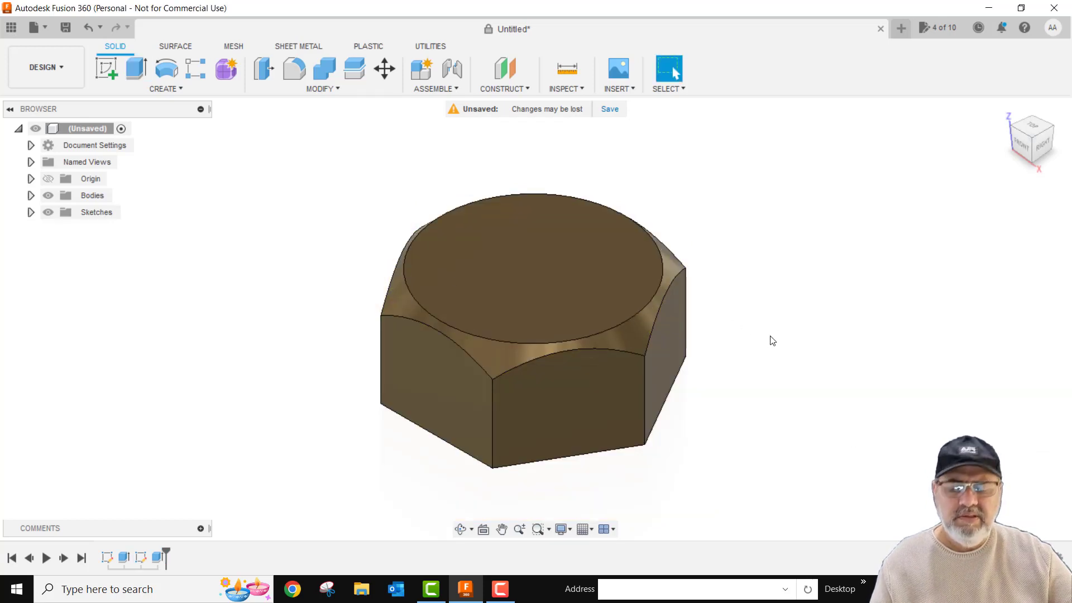
- Create an offset plane -2 mm from the nut's flat hexagonal underside, inside the body
middle_click_drag(769, 327, 539, 272, "shift")
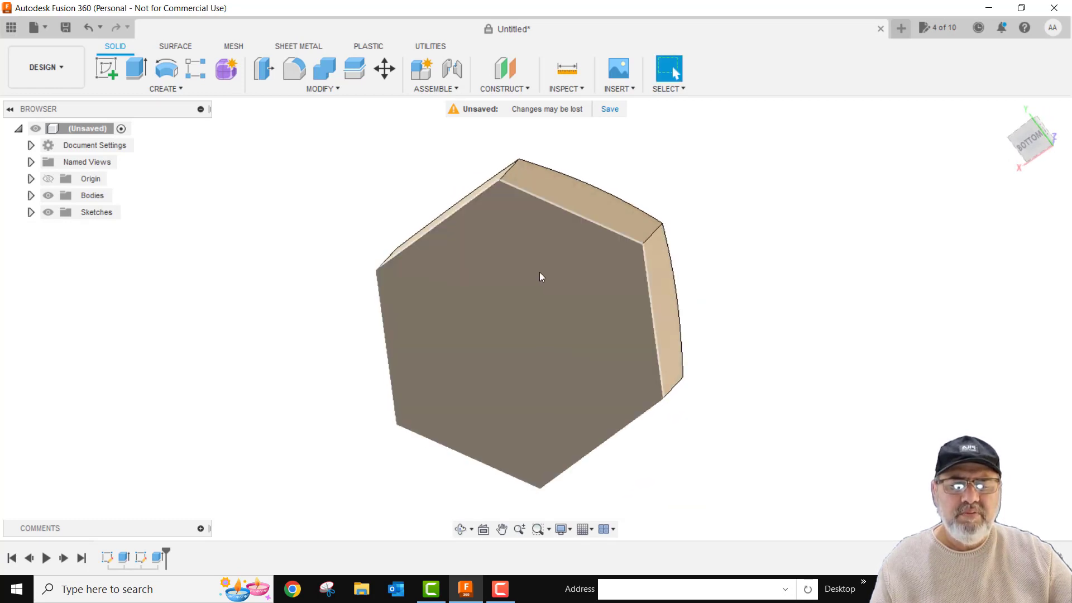
left_click(546, 272)
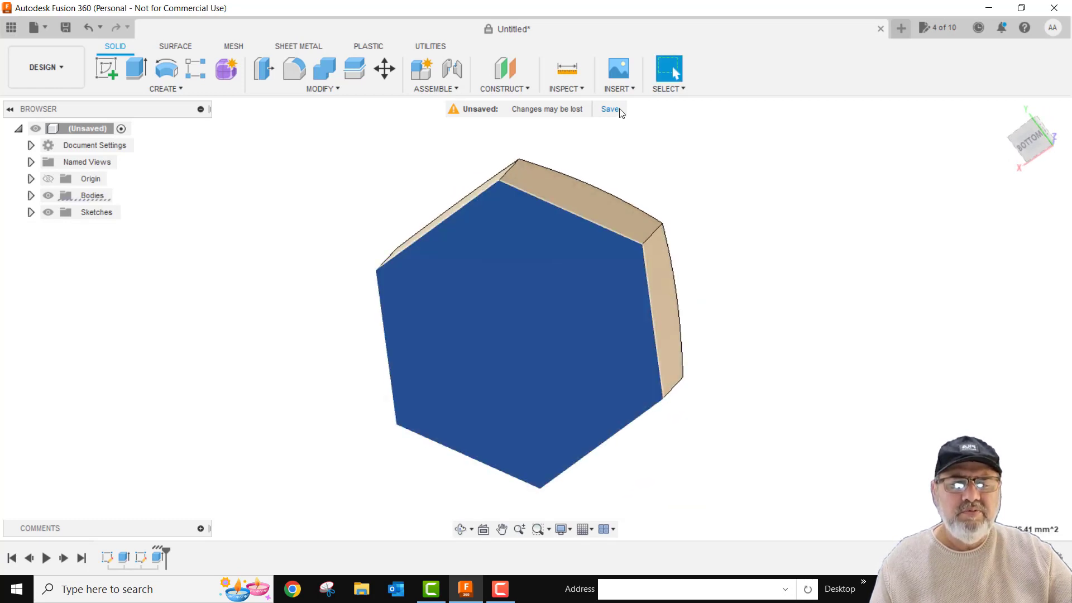
left_click(582, 88)
left_click(529, 89)
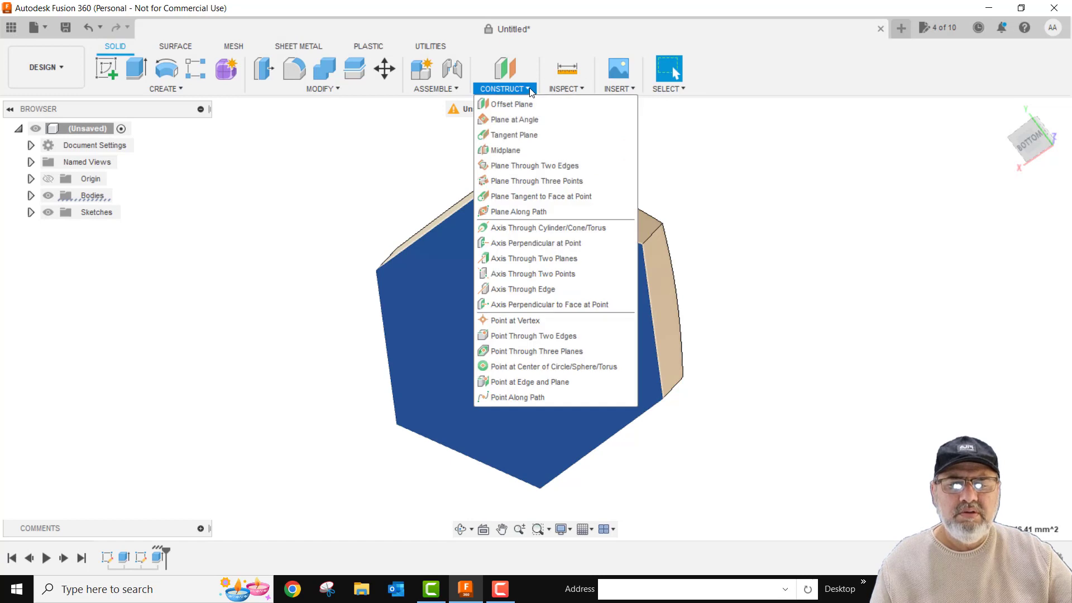
left_click(521, 103)
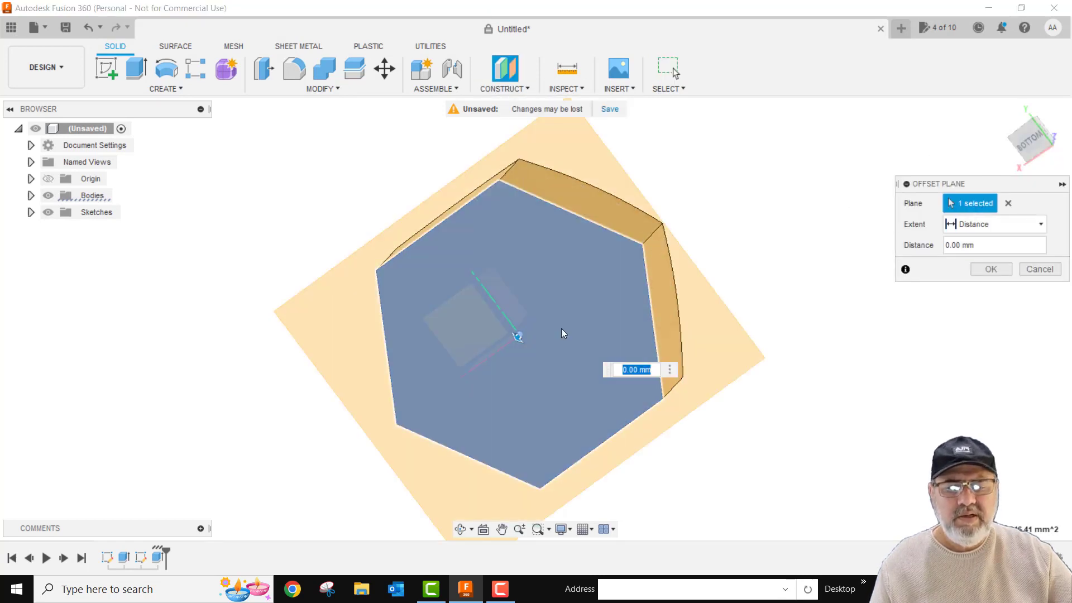
middle_click_drag(844, 313, 764, 339, "shift")
middle_click_drag(749, 340, 768, 380, "shift")
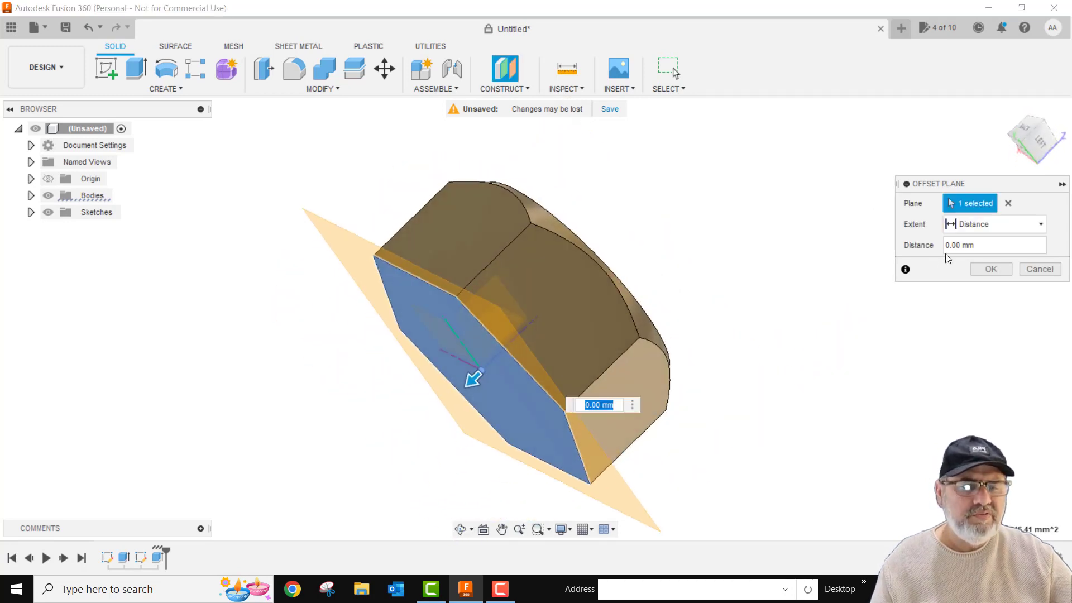
type("-2")
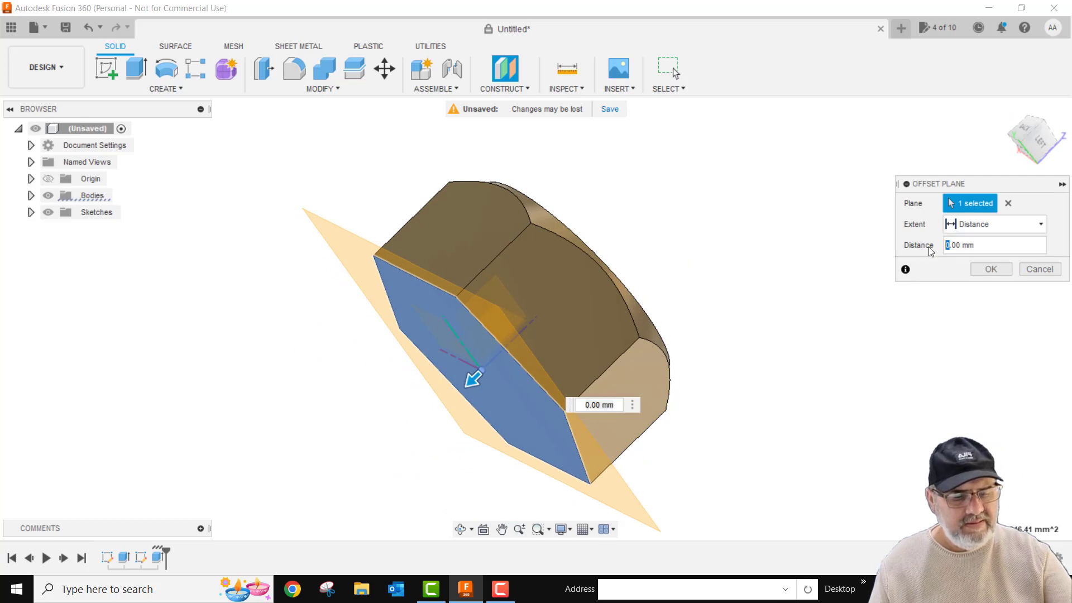
key("Return")
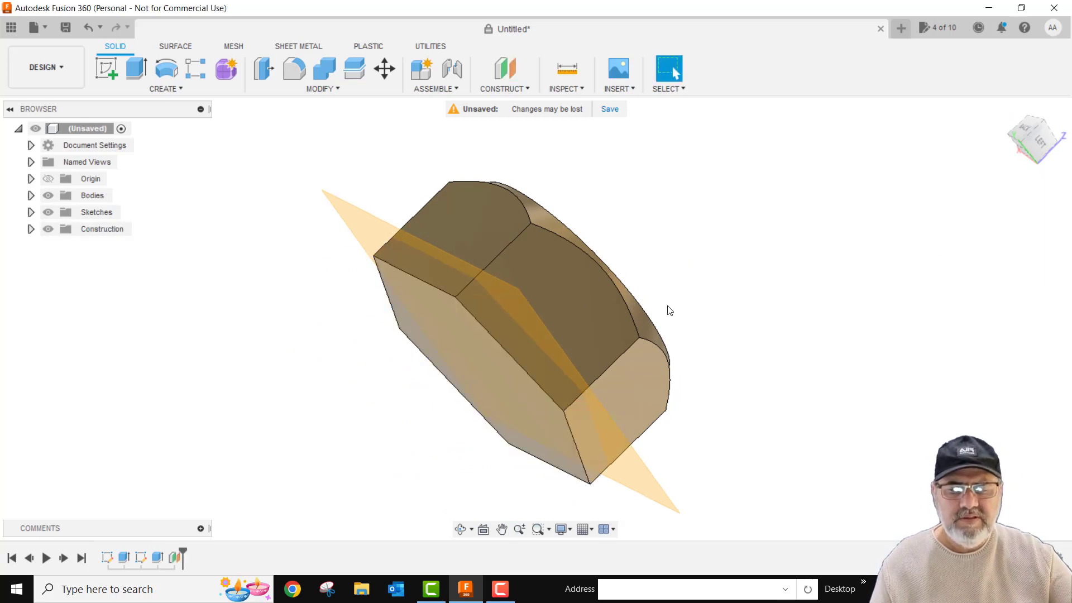
- Start a new sketch on the offset construction plane near the nut's underside
middle_click_drag(635, 277, 378, 287, "shift")
middle_click_drag(296, 325, 423, 255)
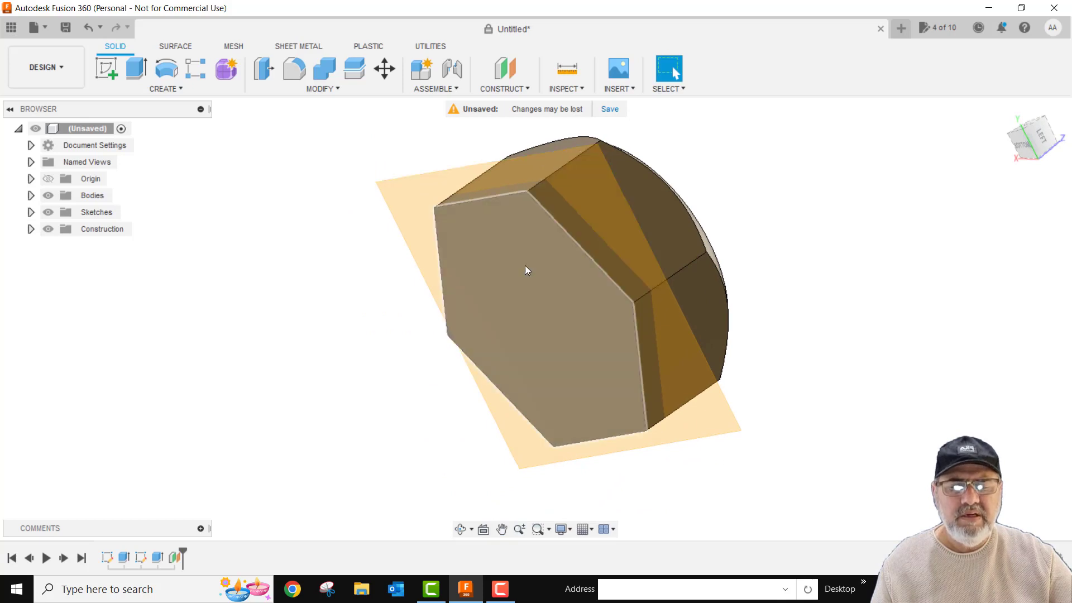
left_click(106, 70)
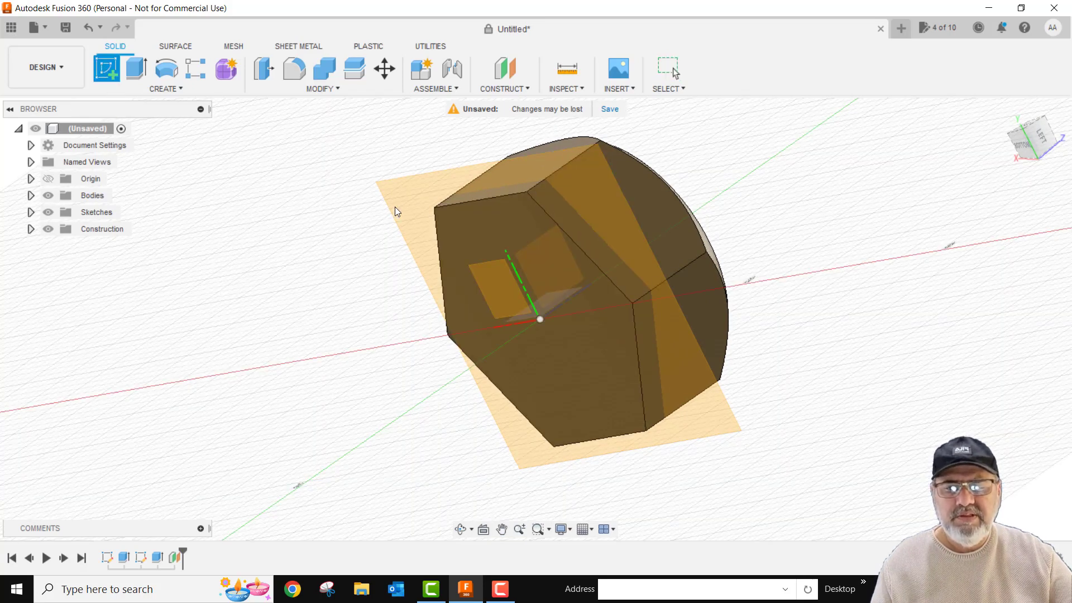
left_click(411, 202)
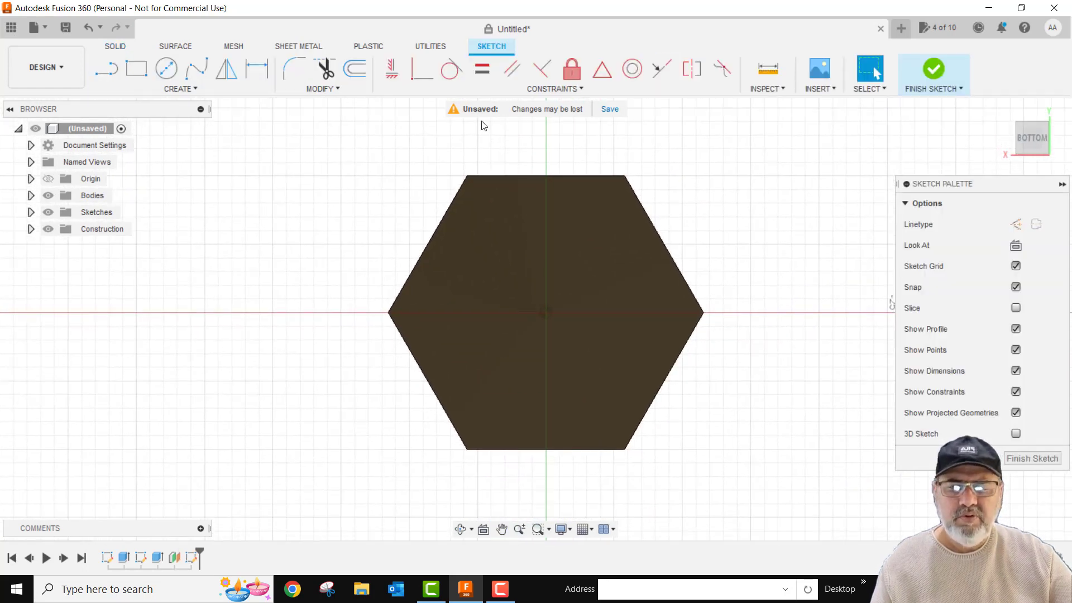
- Show the offset construction plane and hide it again
left_click(30, 230)
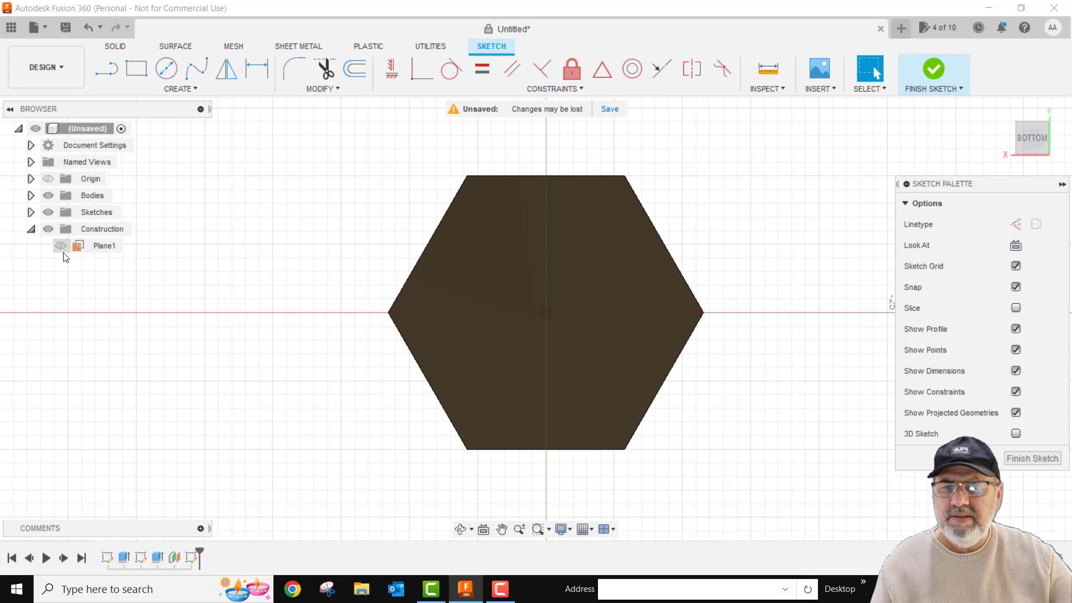
left_click(61, 246)
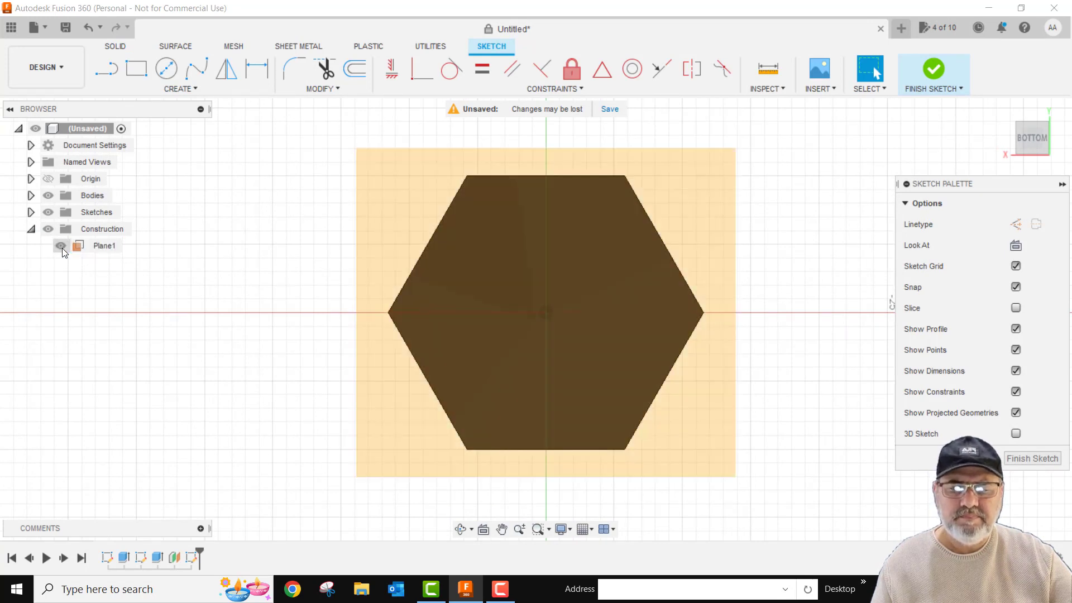
left_click(61, 246)
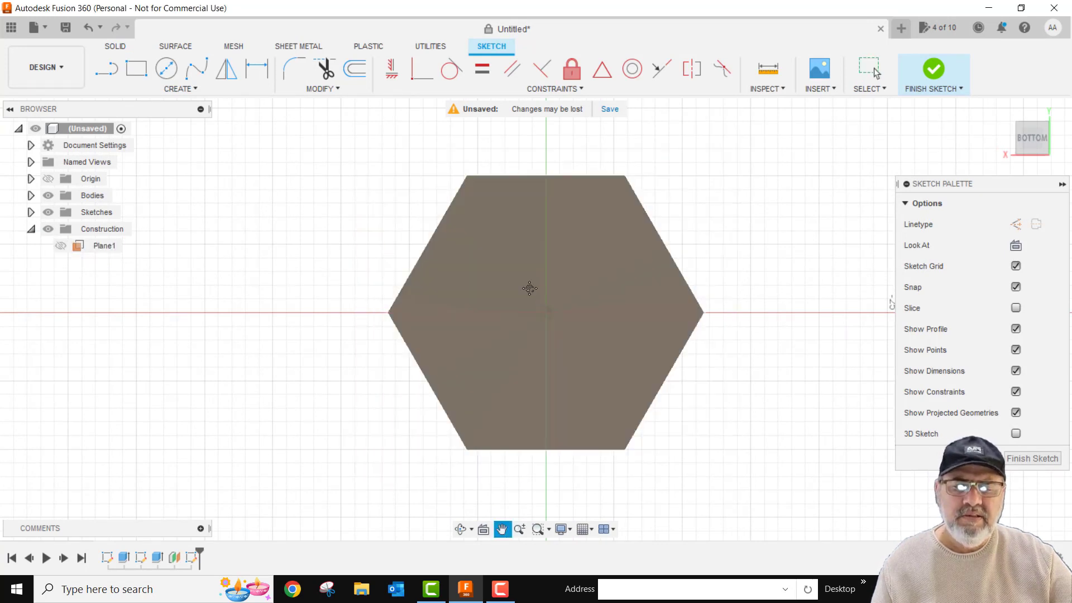
- Sketch a 20 mm diameter circle centred on the origin and finish the sketch
left_click_drag(529, 288, 439, 296)
key("Escape")
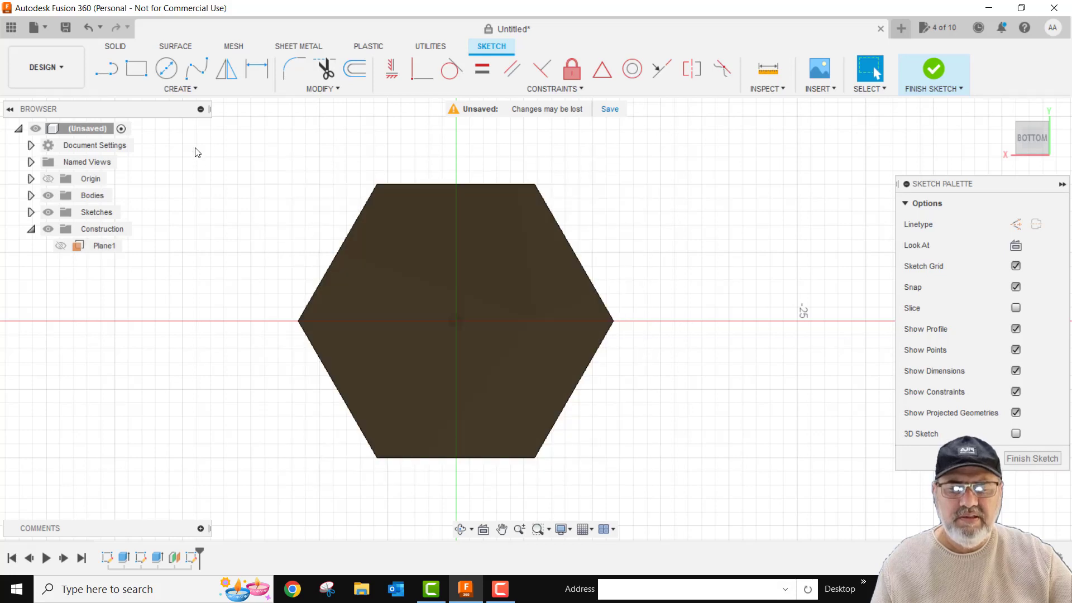
left_click(166, 68)
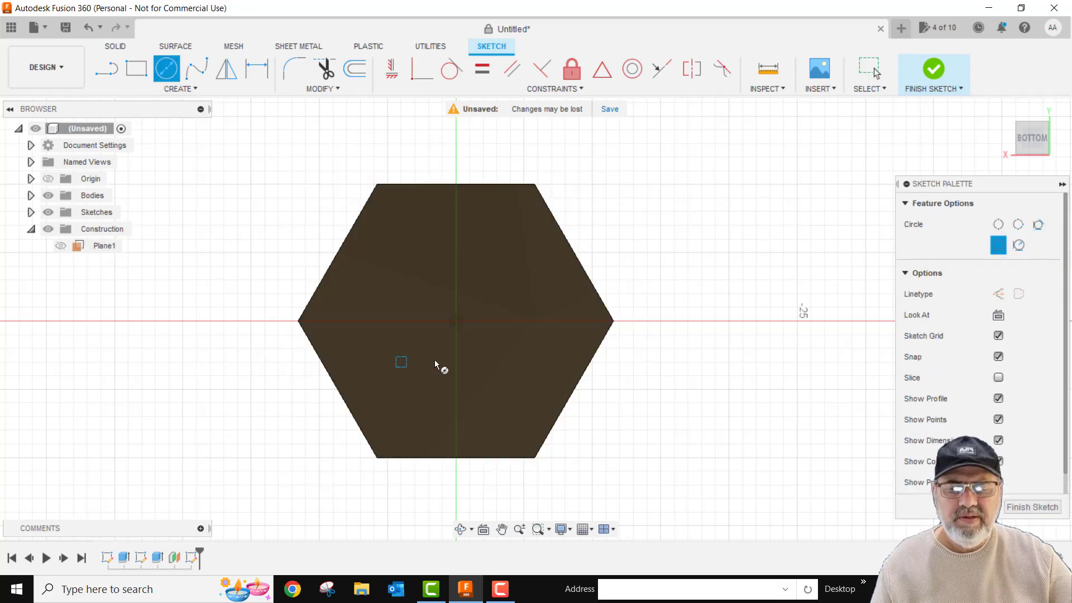
left_click(457, 322)
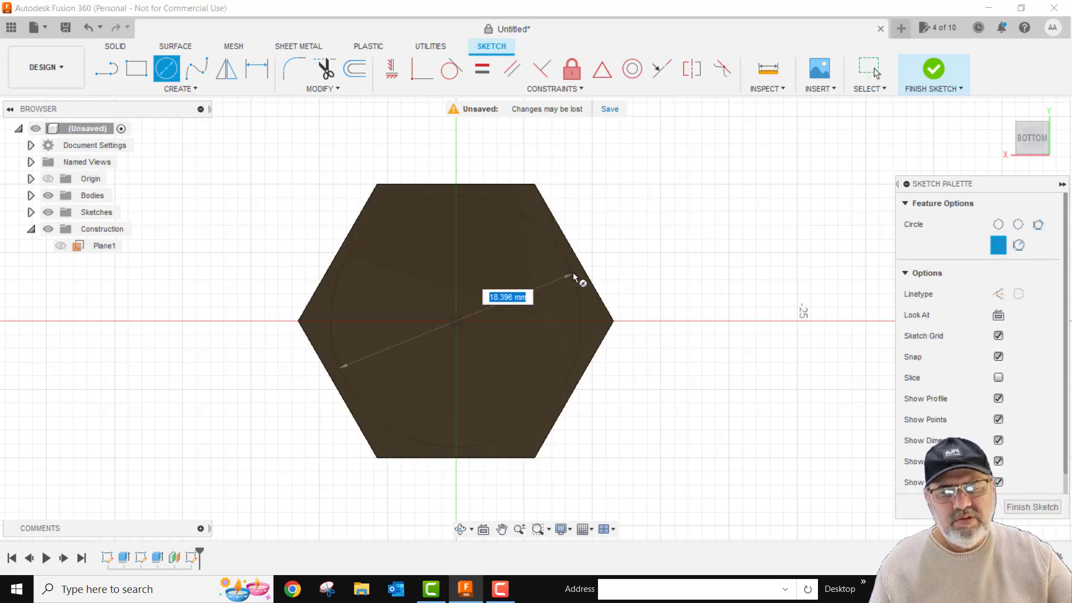
type("20")
key("Tab")
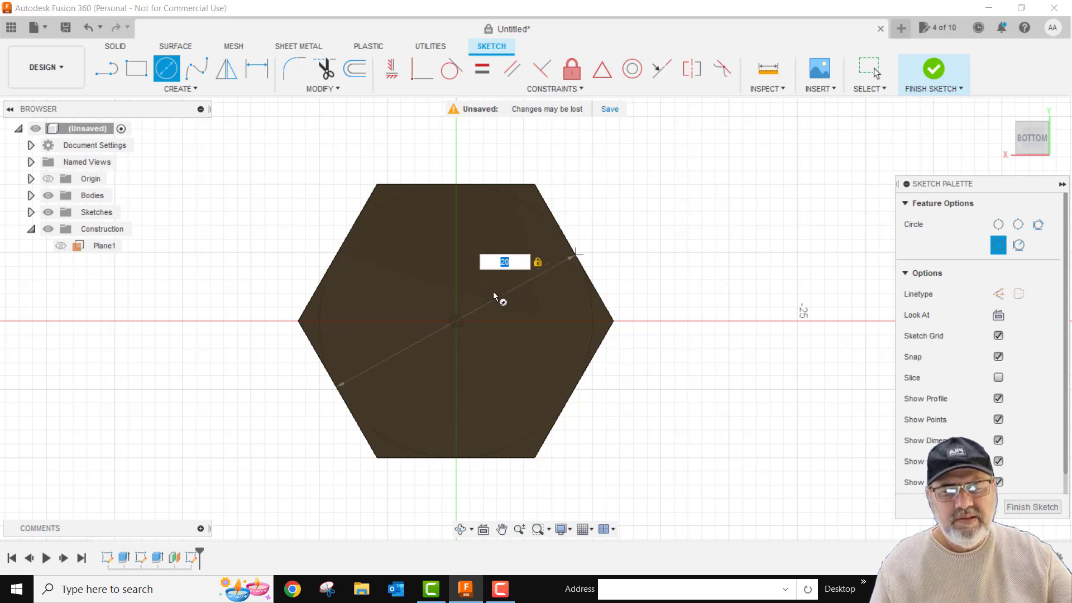
key("Return")
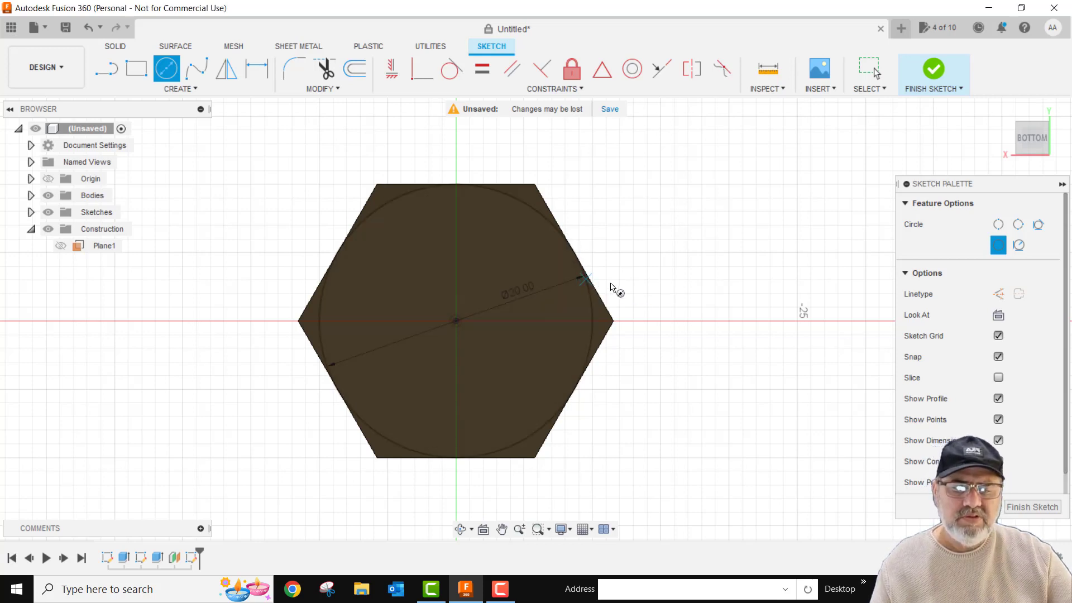
left_click(1042, 502)
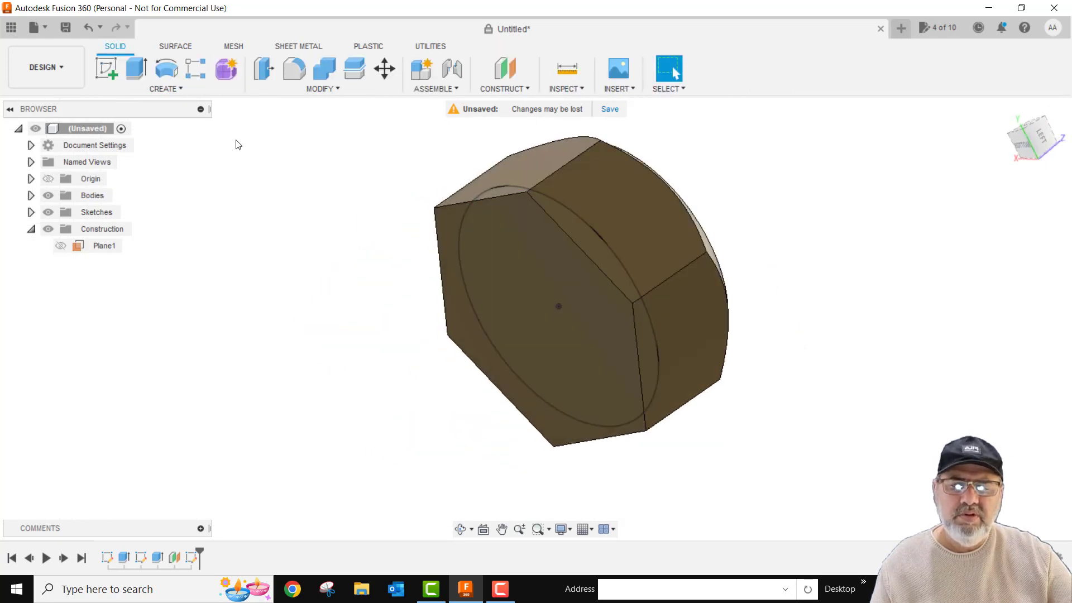
- Extrude the 20 mm circle 2 mm toward the underside with a 75° taper angle, joining it to the nut as a flange
left_click(137, 68)
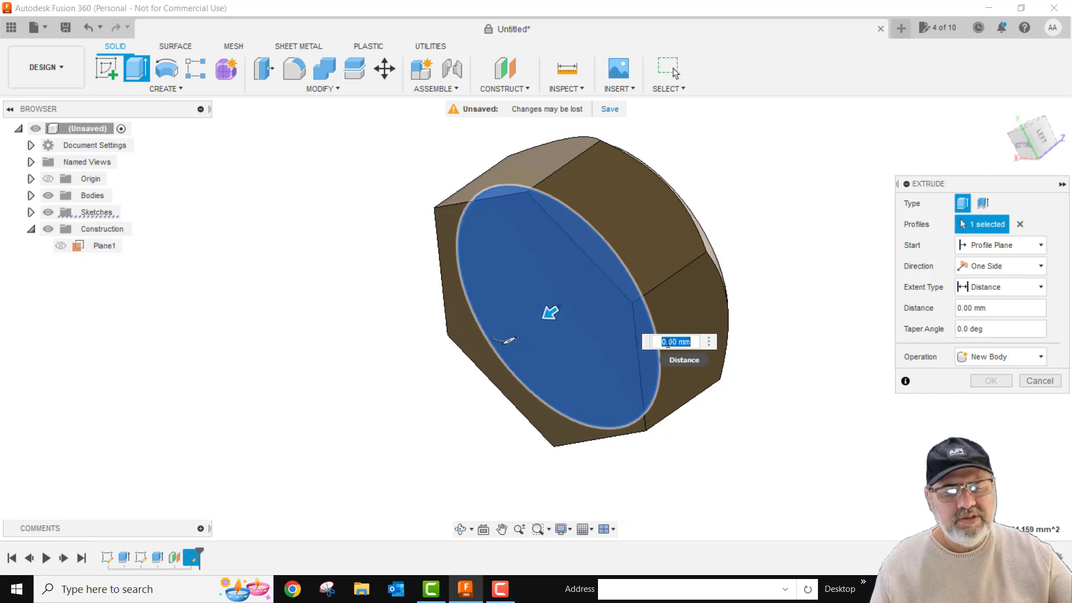
left_click_drag(668, 341, 633, 335)
type("200")
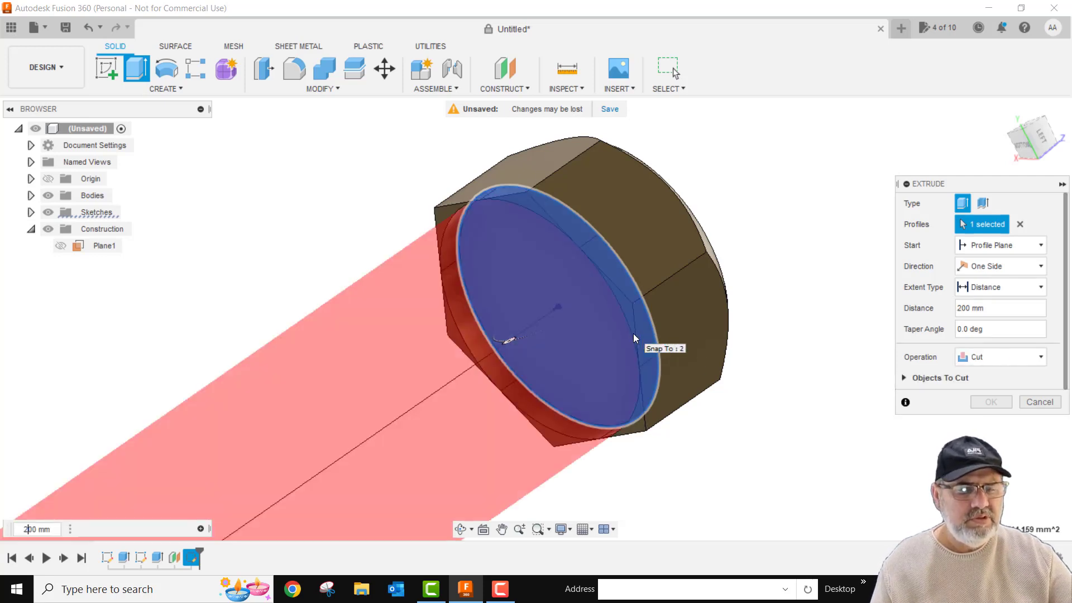
left_click(966, 308)
key("BackSpace")
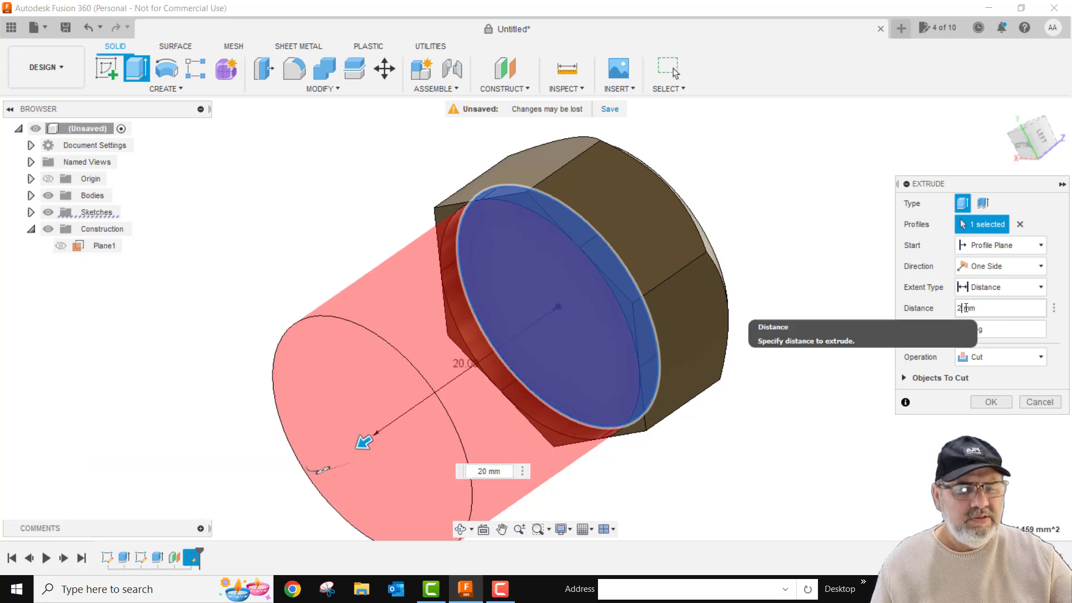
key("BackSpace")
key("Tab")
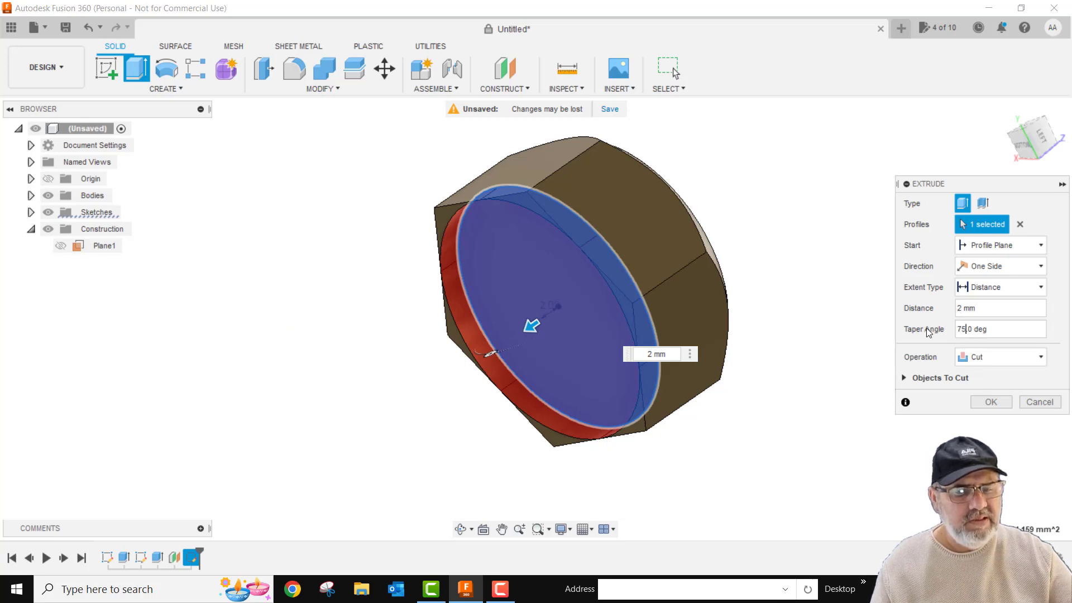
type("75")
key("Tab")
left_click(1022, 357)
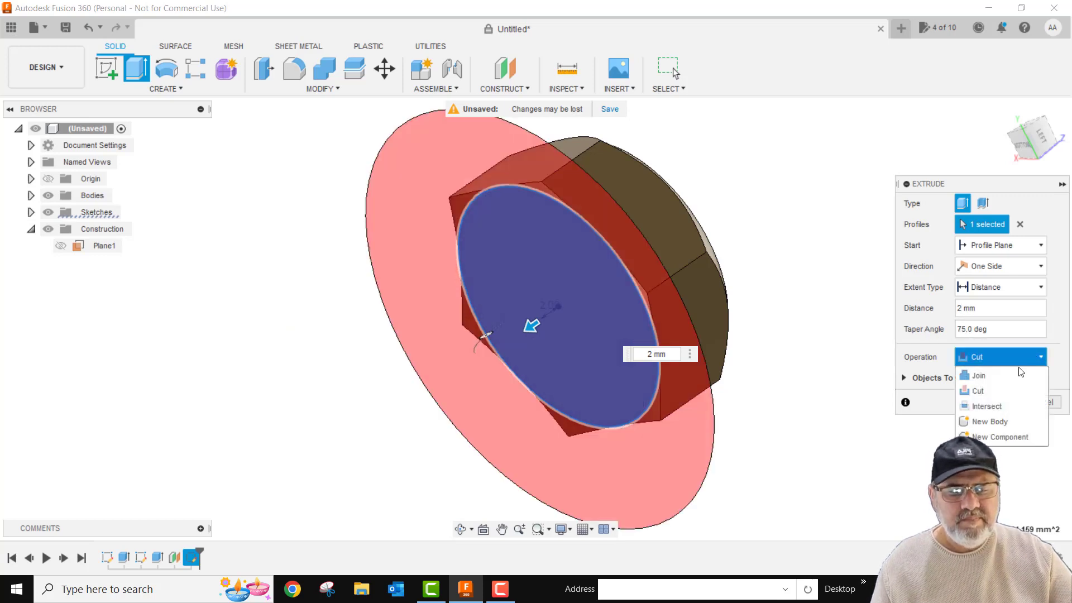
left_click(979, 375)
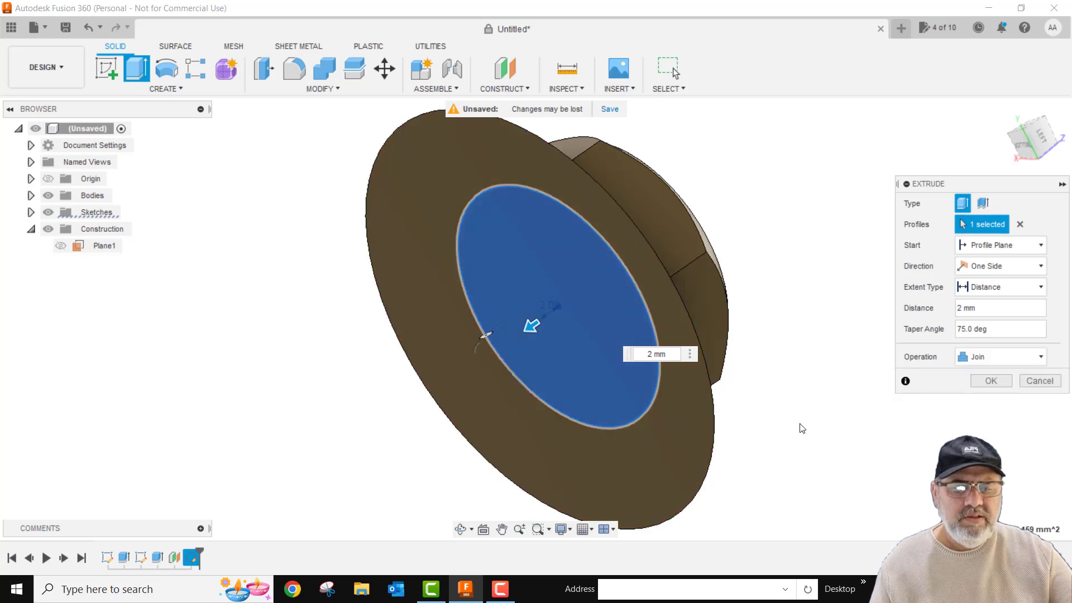
left_click(985, 380)
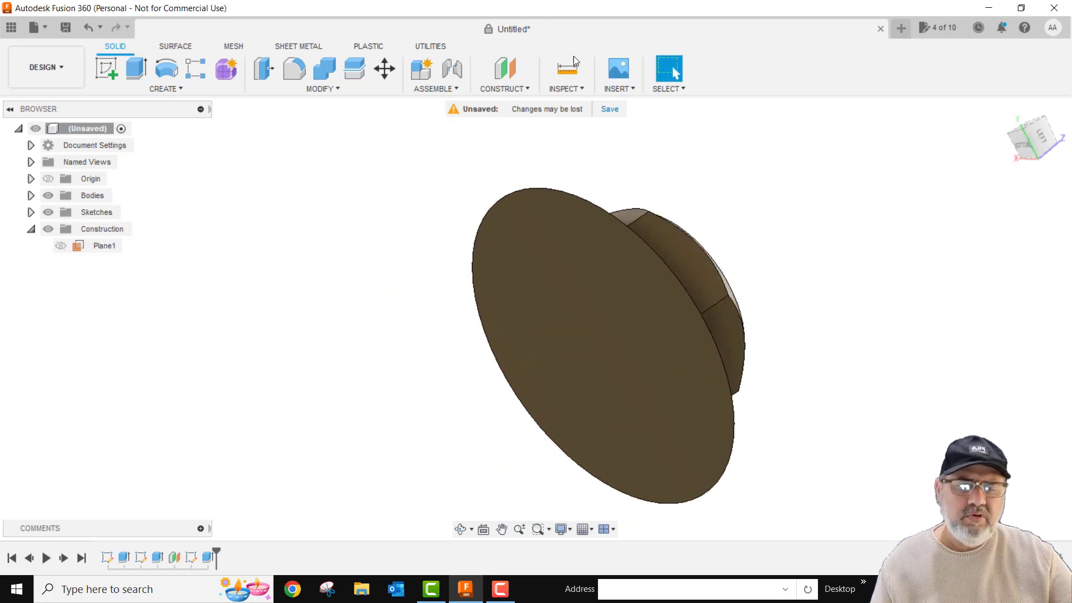
- Extrude the flange's flat underside face outward by 1 mm, joining it to the nut
middle_click_drag(721, 200, 297, 342, "shift")
left_click(590, 291)
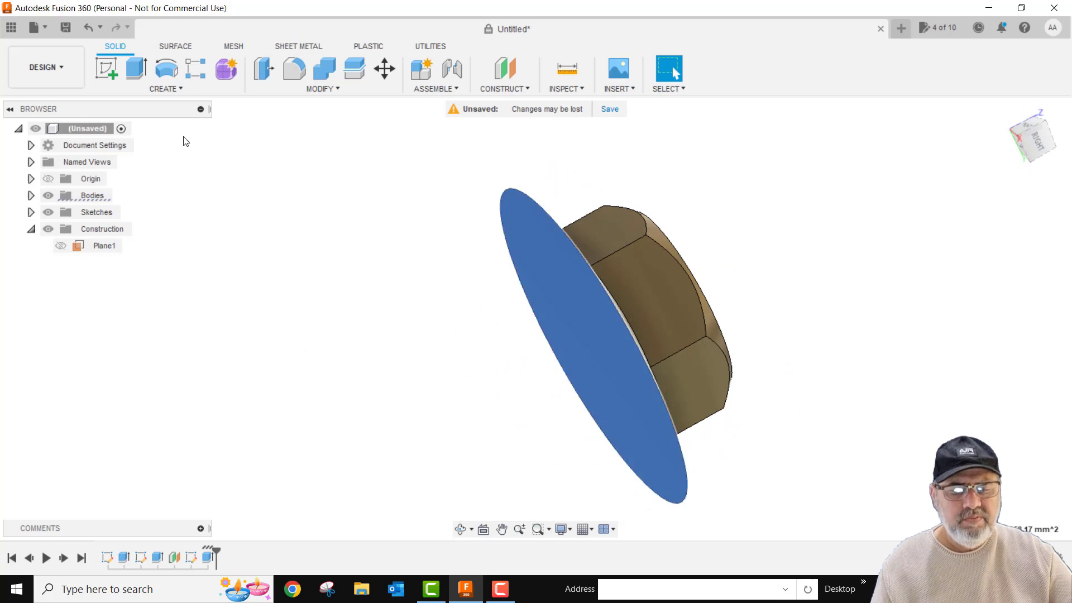
left_click(128, 67)
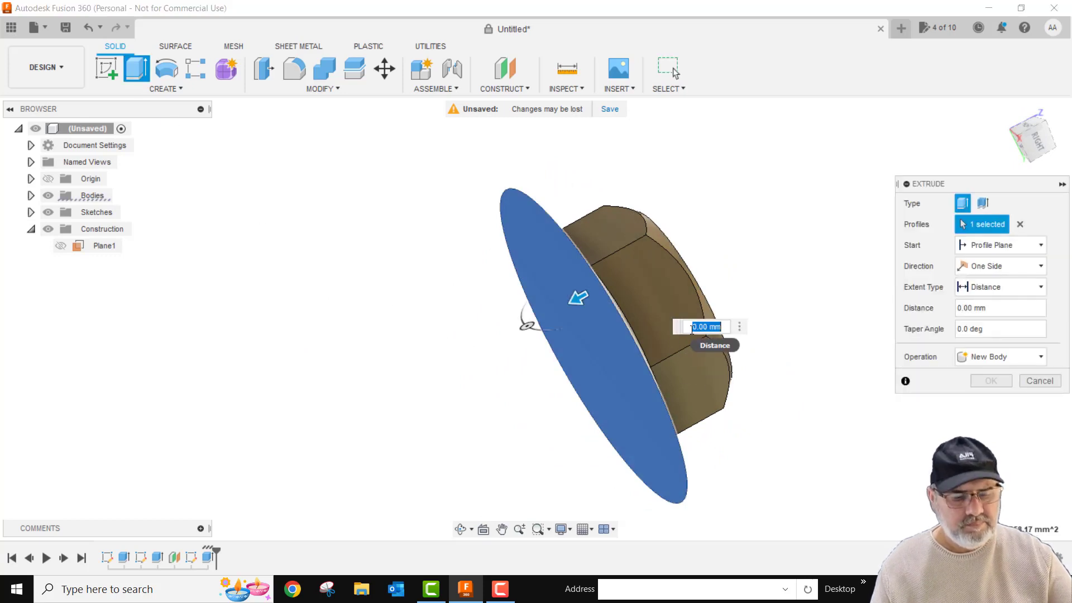
left_click(686, 327)
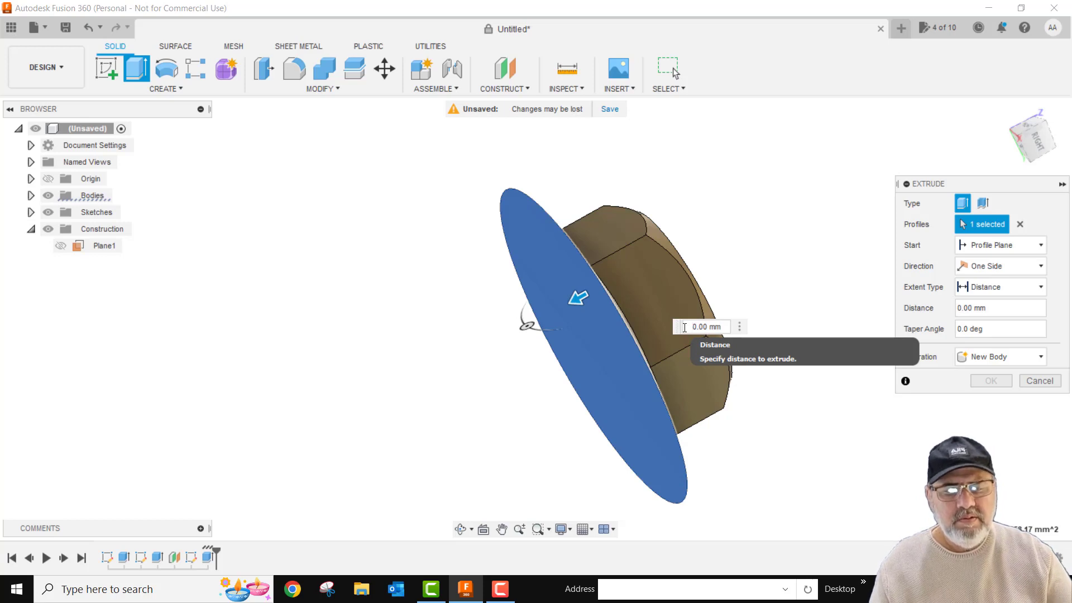
type("1")
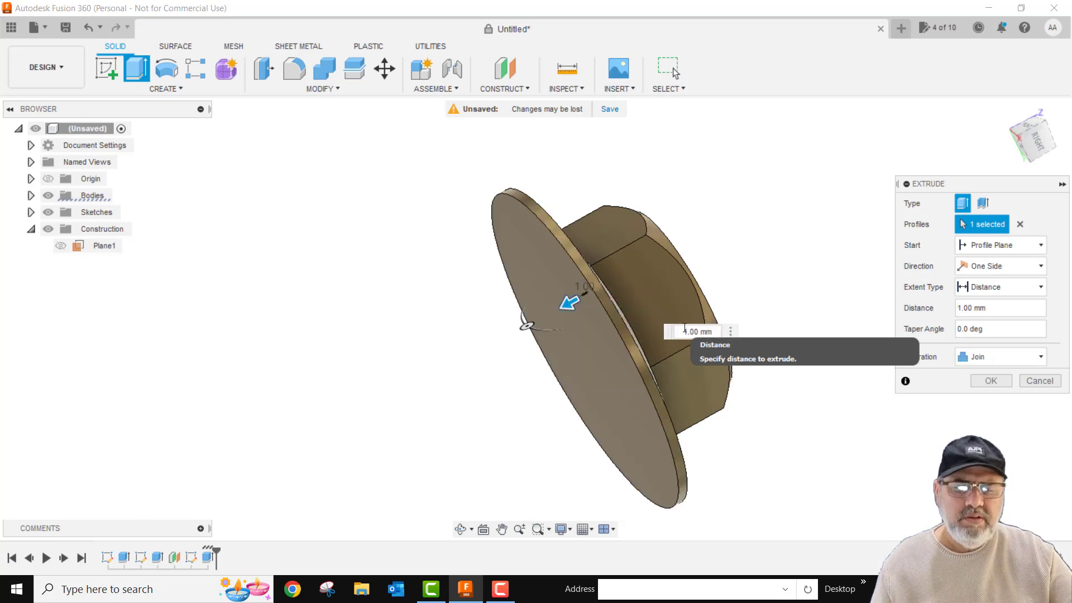
left_click(982, 381)
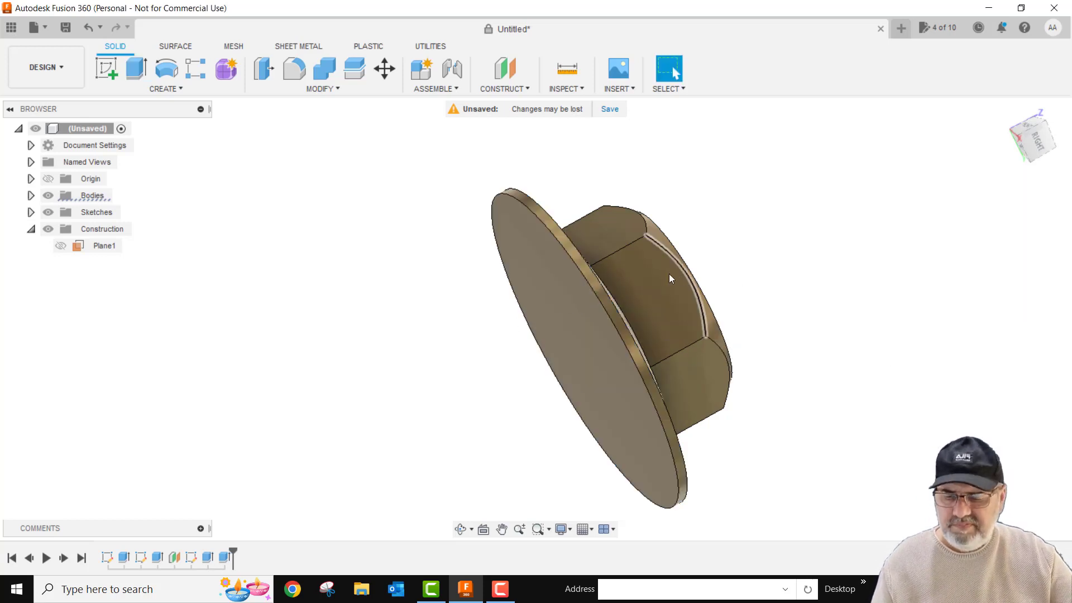
- Start a hole on the nut's circular top face and position it at the centre of the face
scroll(767, 259, "down", 1)
middle_click_drag(767, 259, 608, 235)
middle_click_drag(813, 223, 650, 217)
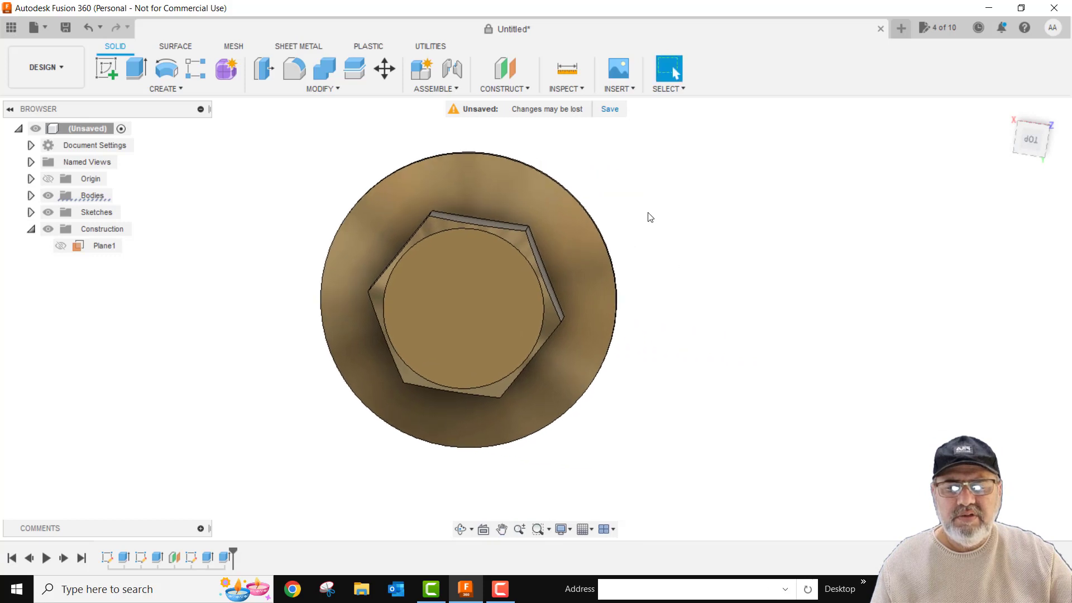
left_click(463, 307)
left_click(179, 88)
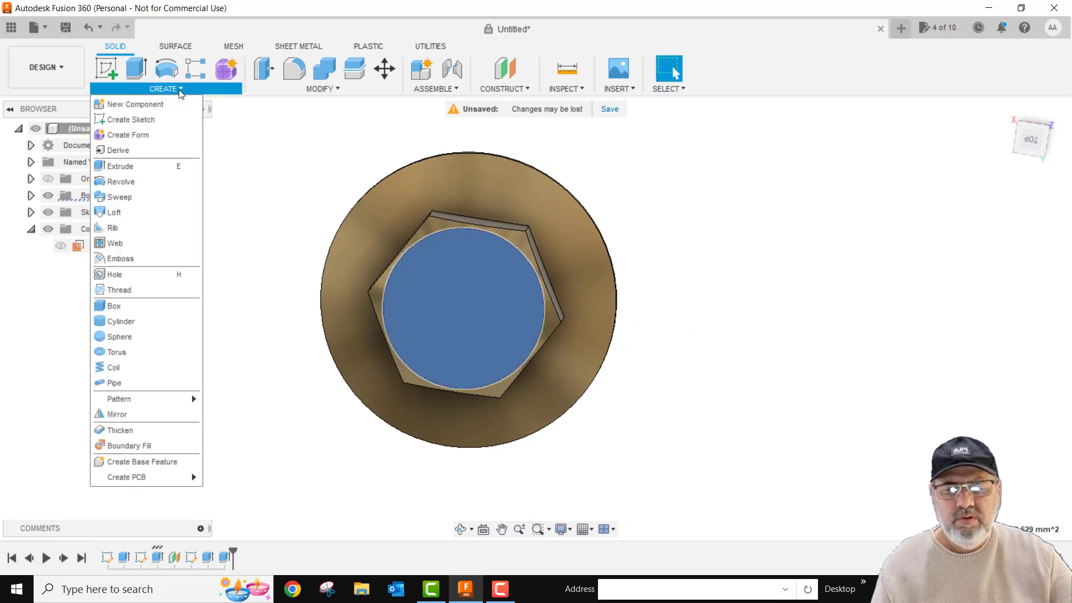
left_click(117, 274)
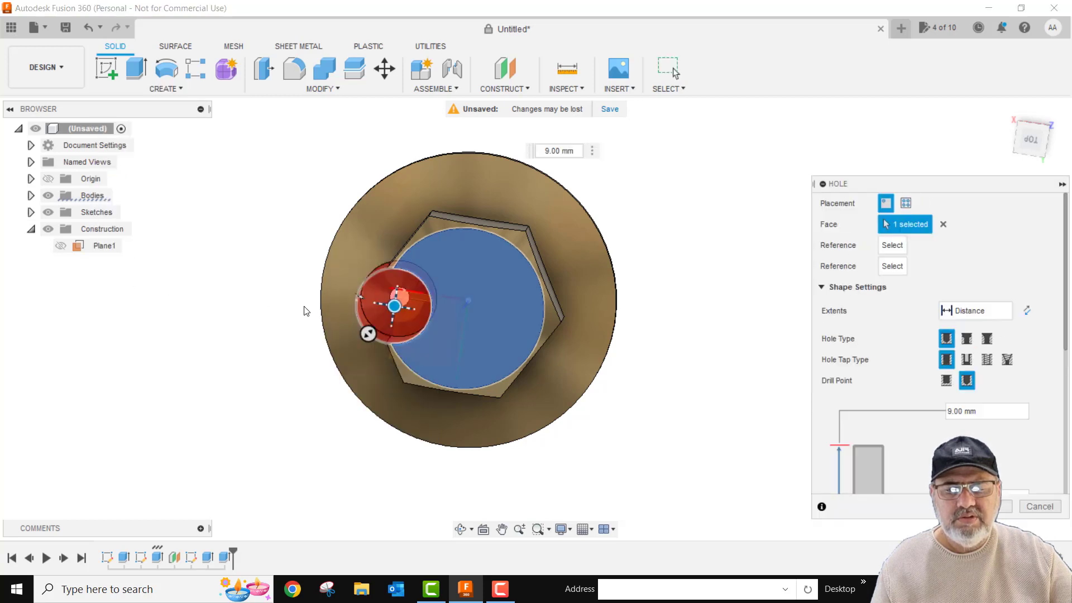
left_click_drag(395, 306, 468, 309)
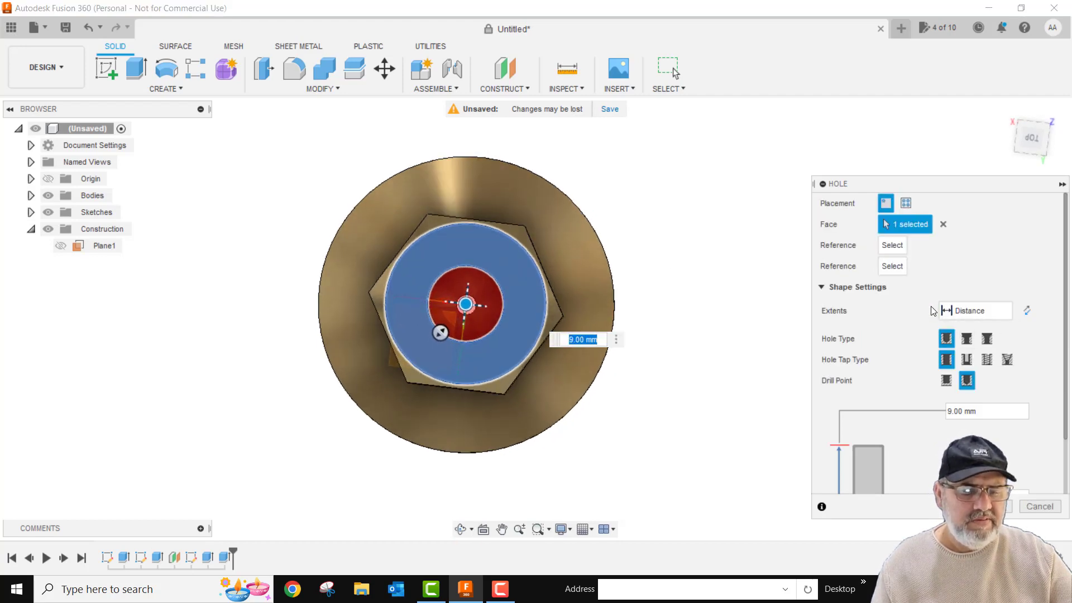
- Set the hole's diameter to 12 mm
scroll(926, 309, "down", 2)
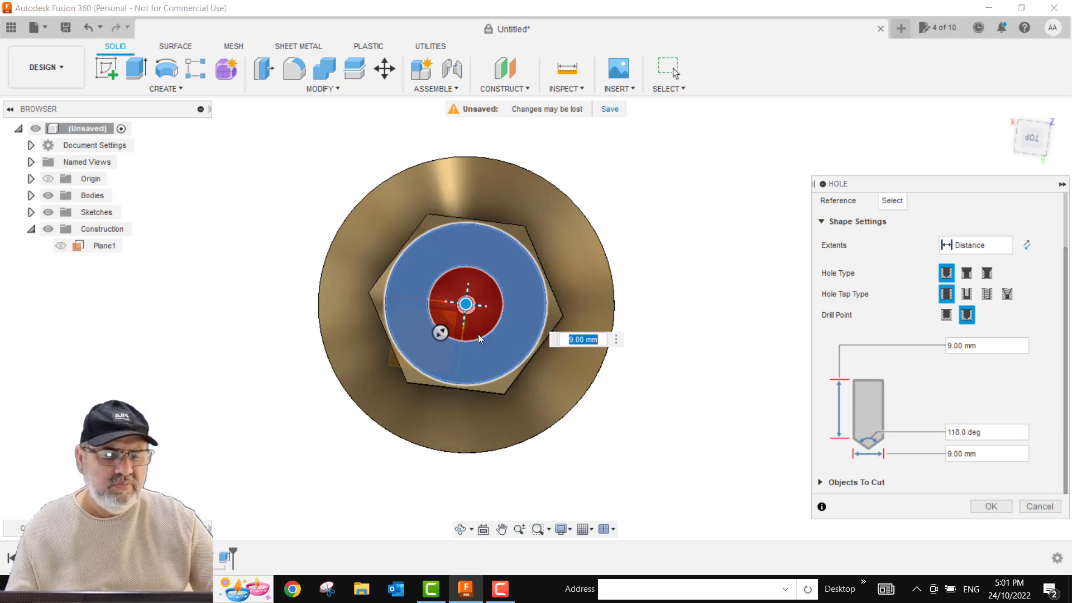
left_click(948, 454)
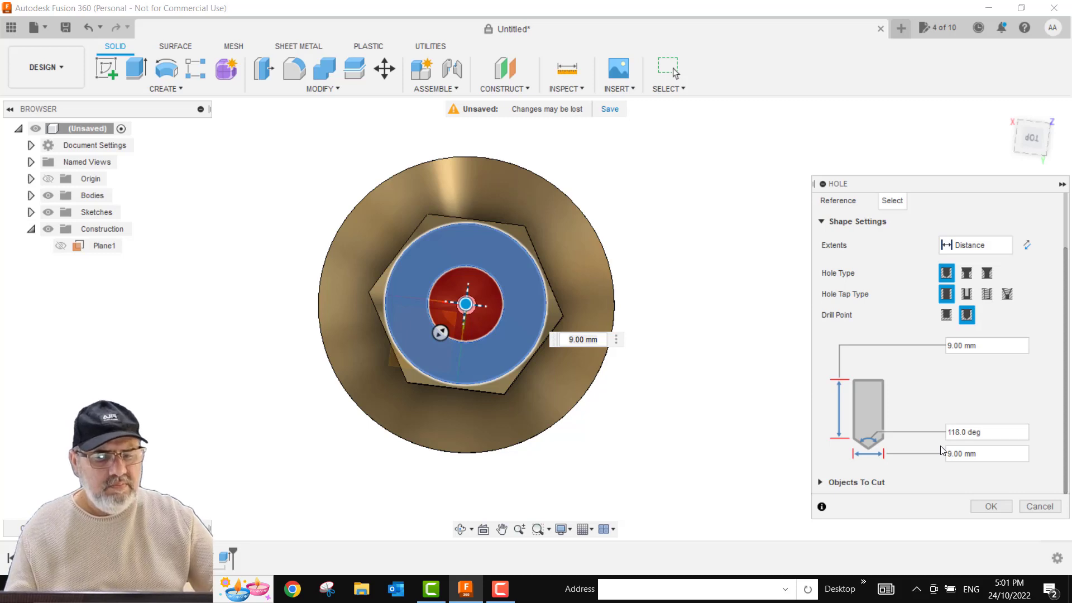
key("BackSpace")
type("12")
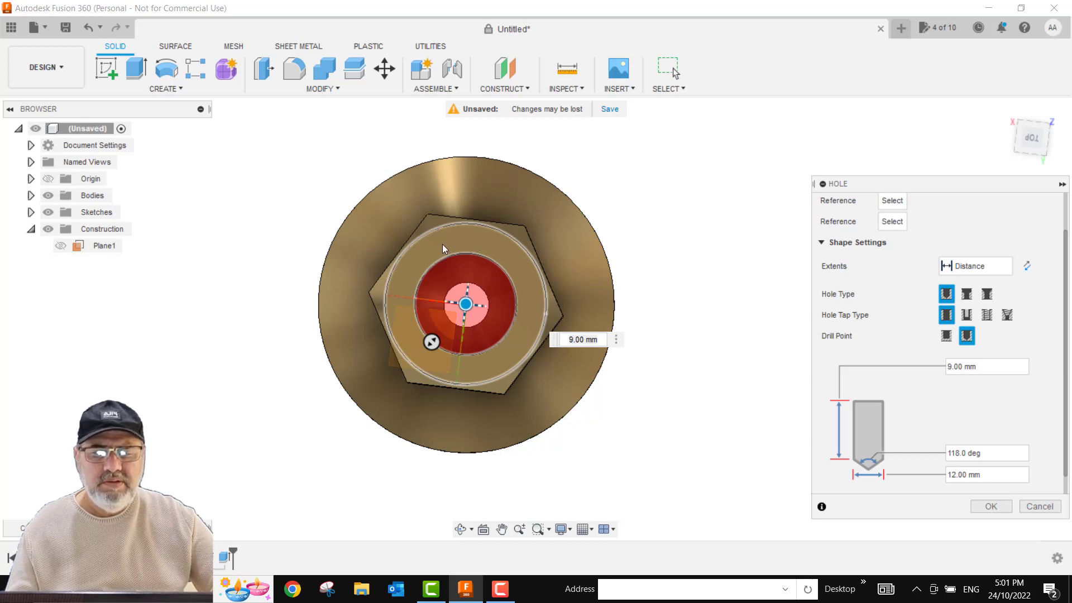
- Change the hole's extent to To and end it at the flange's underside face
middle_click_drag(775, 370, 720, 279, "shift")
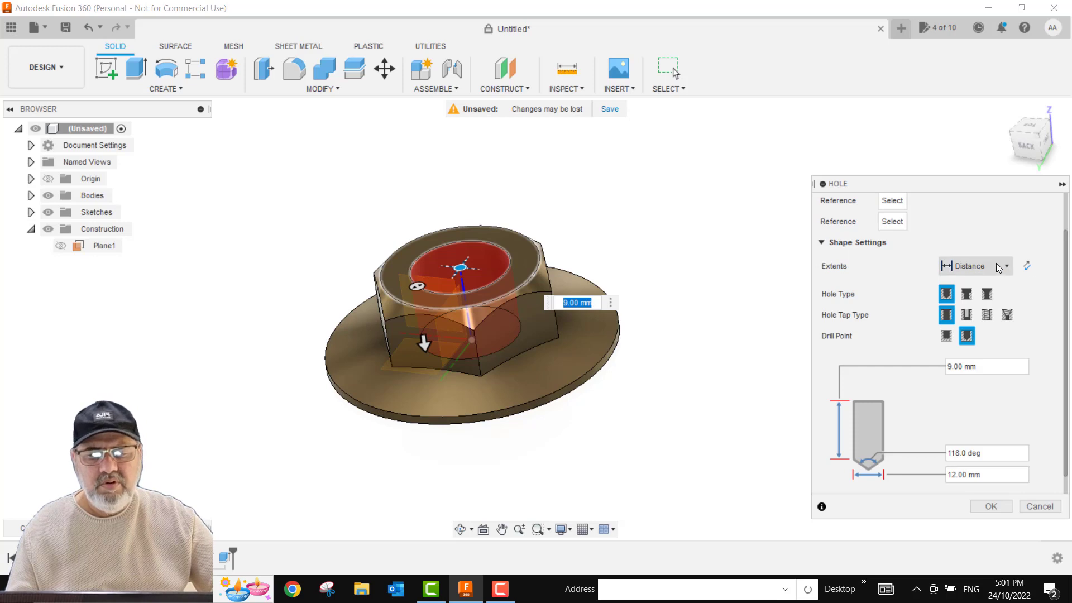
left_click(998, 267)
left_click(949, 306)
middle_click_drag(639, 445, 545, 377, "shift")
left_click(545, 377)
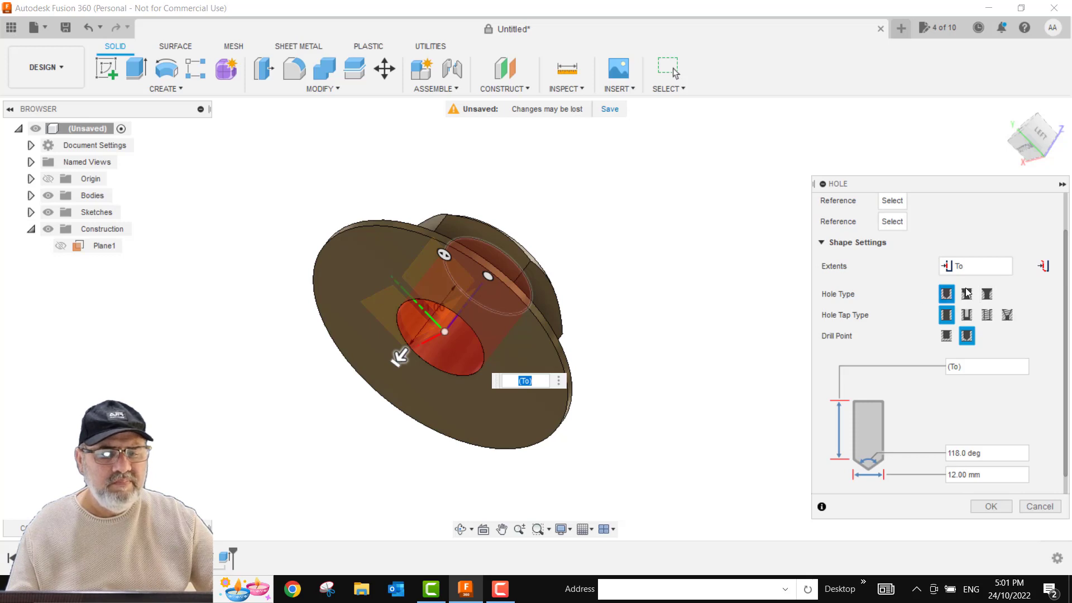
- Make the hole countersunk and tapped, with an offset thread instead of a full-length one
left_click(987, 295)
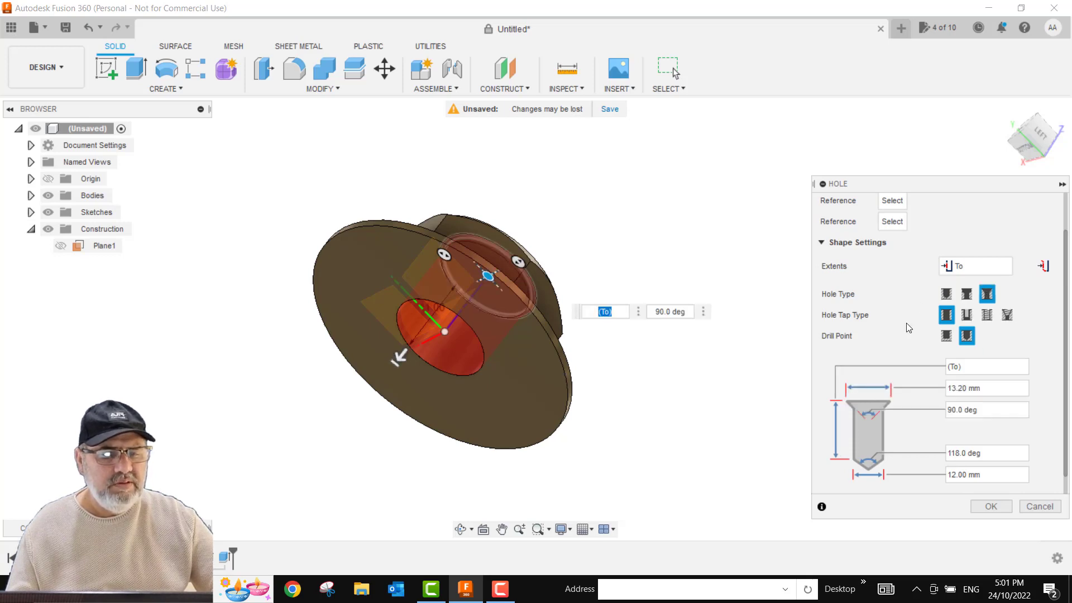
left_click(985, 316)
scroll(1012, 356, "down", 2)
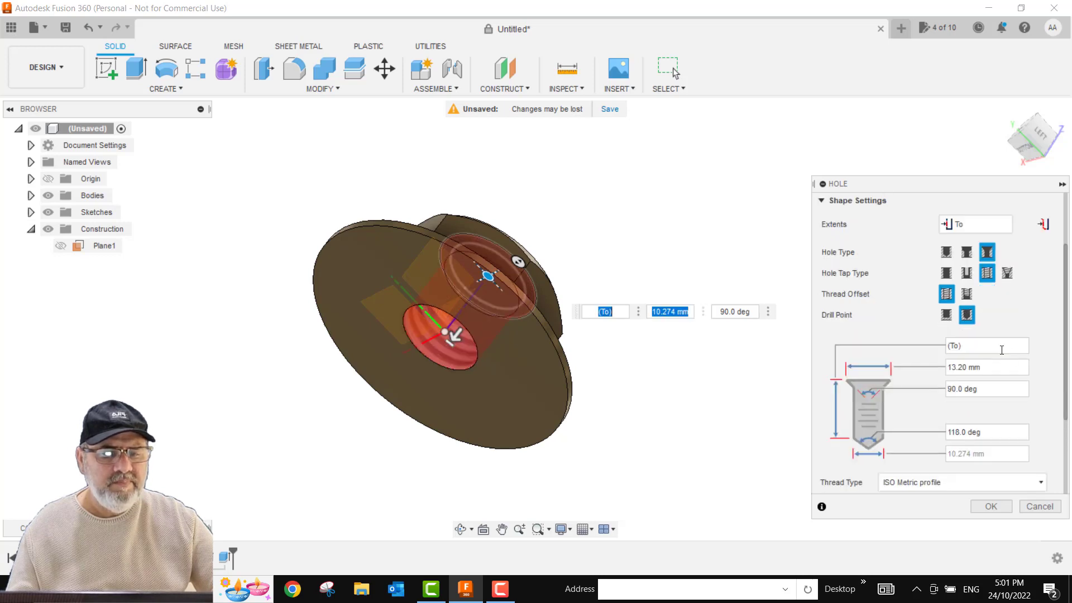
left_click(967, 294)
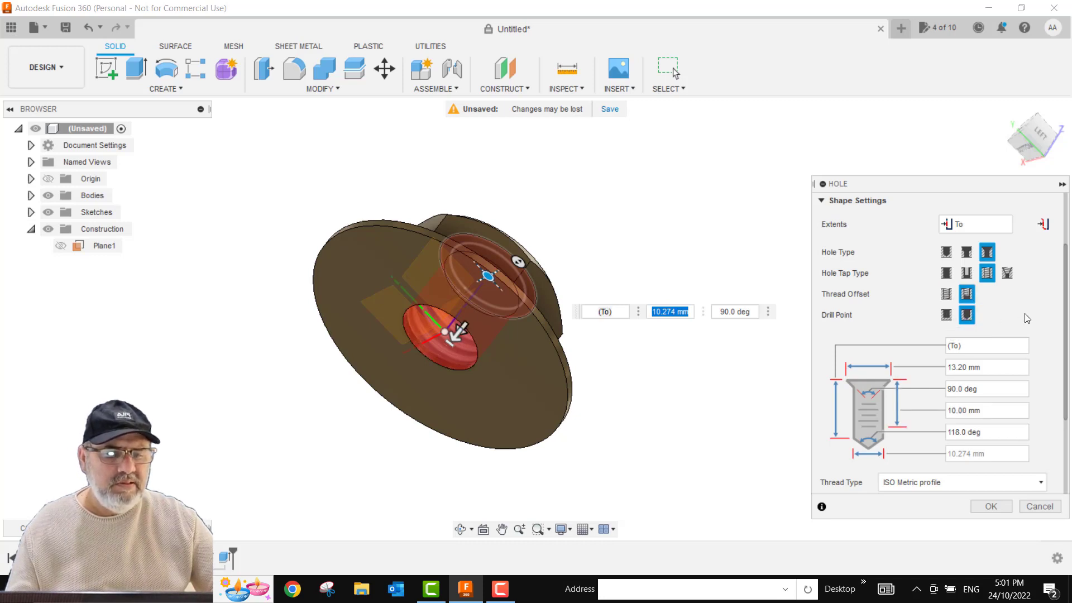
- Enable the modeled thread for the M12x1.75 tapped hole and create the hole
scroll(1024, 315, "down", 1)
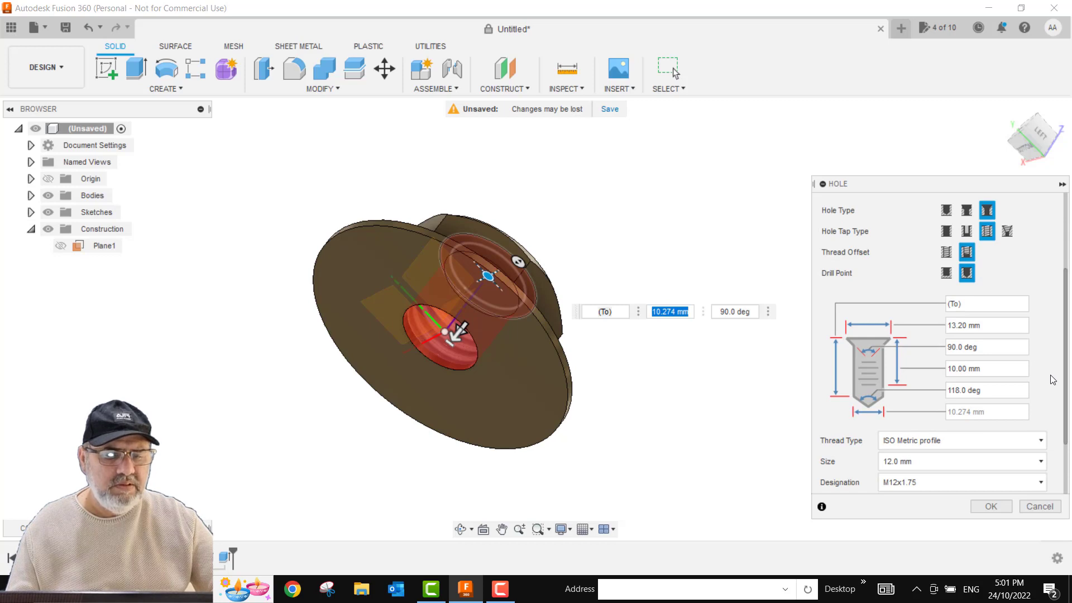
scroll(1046, 381, "down", 2)
scroll(1041, 378, "down", 1)
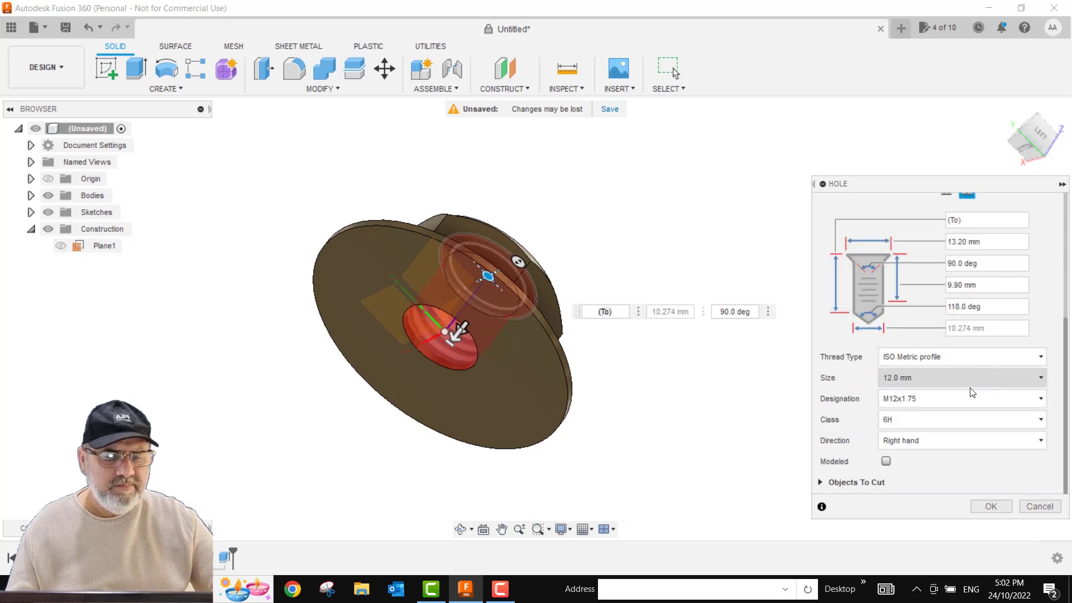
left_click(886, 462)
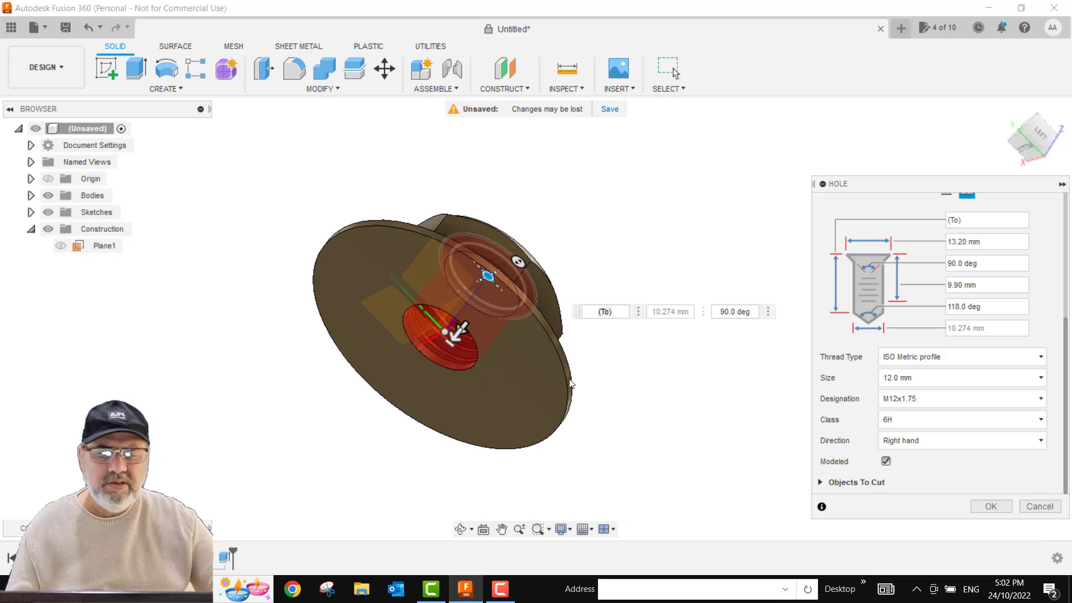
left_click(982, 507)
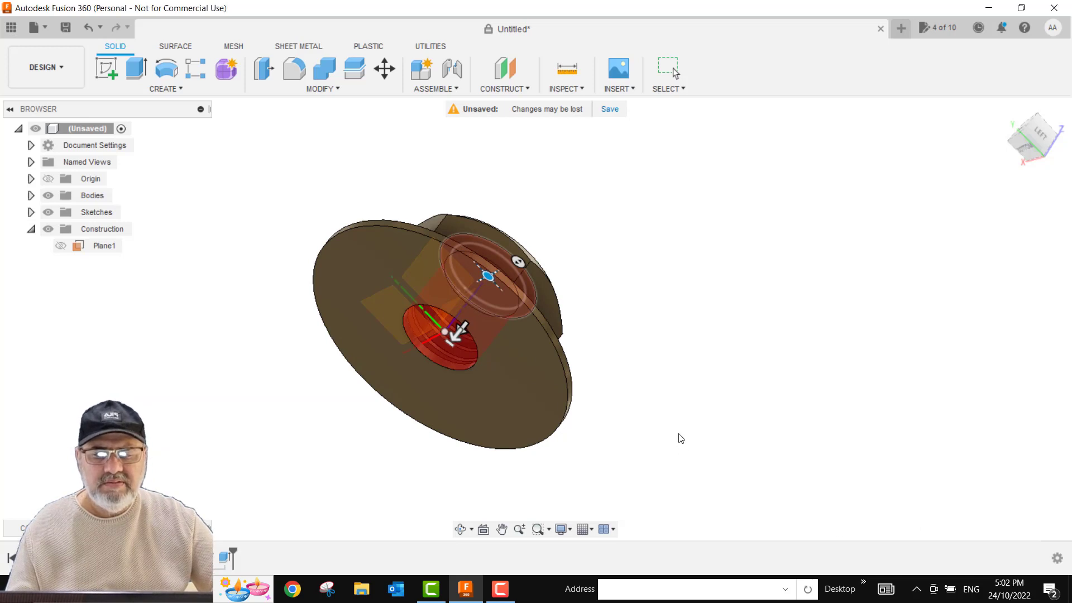
- Start a sketch on the flange's underside and draw a 14 mm diameter circle centred on the origin
scroll(696, 348, "down", 1)
middle_click_drag(635, 243, 407, 354, "shift")
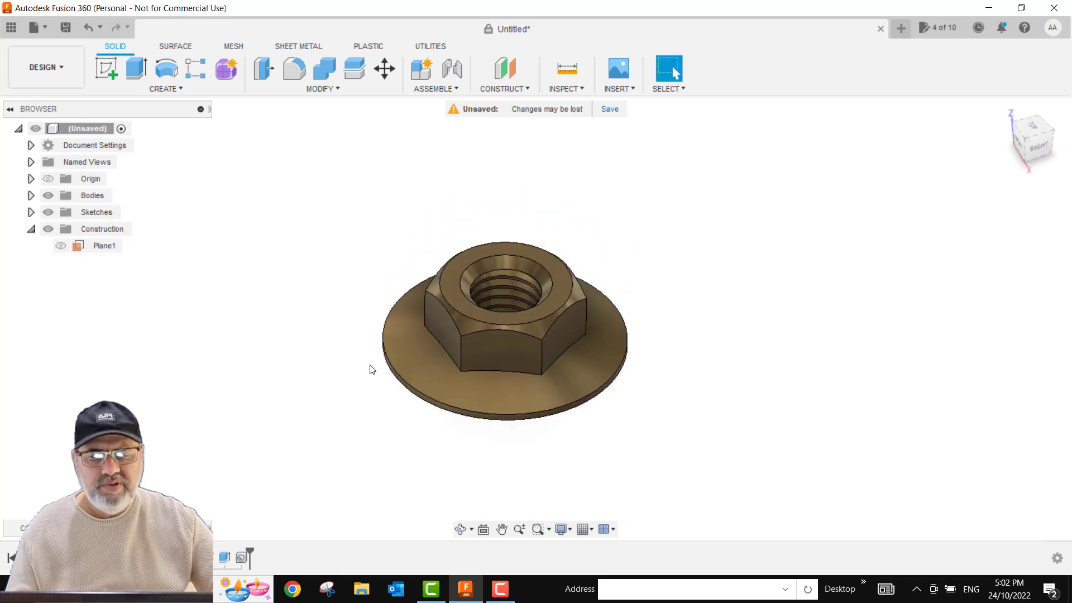
middle_click_drag(379, 399, 424, 256, "shift")
left_click(460, 254)
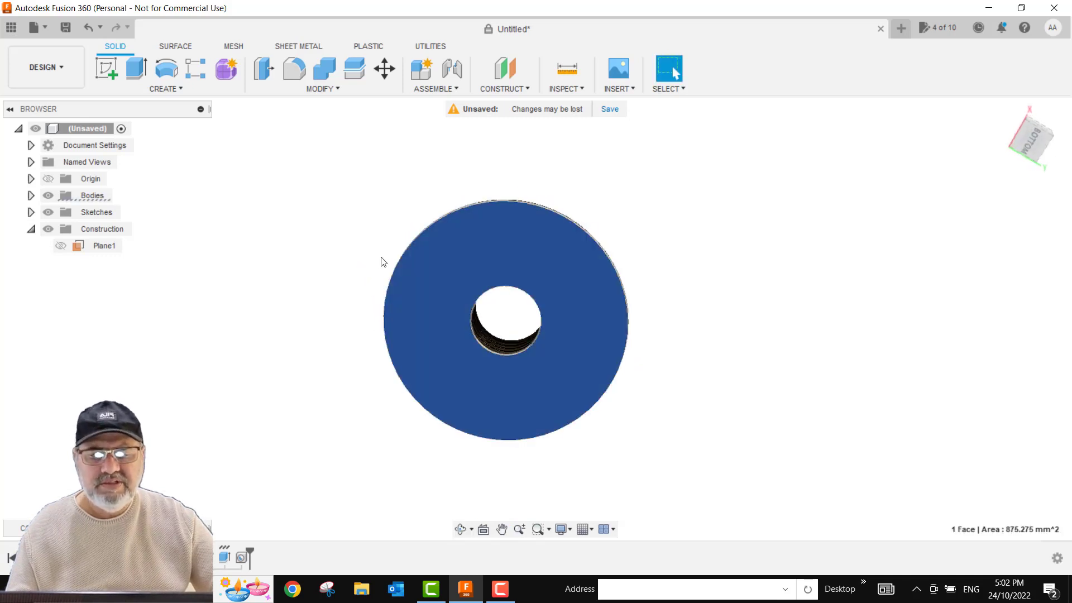
left_click(100, 61)
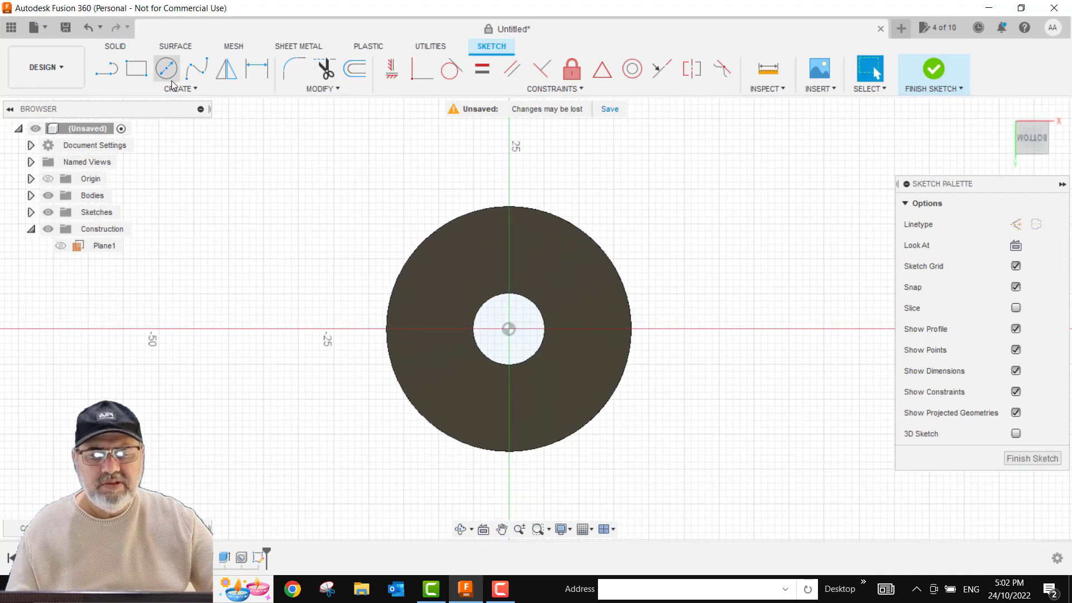
left_click(166, 68)
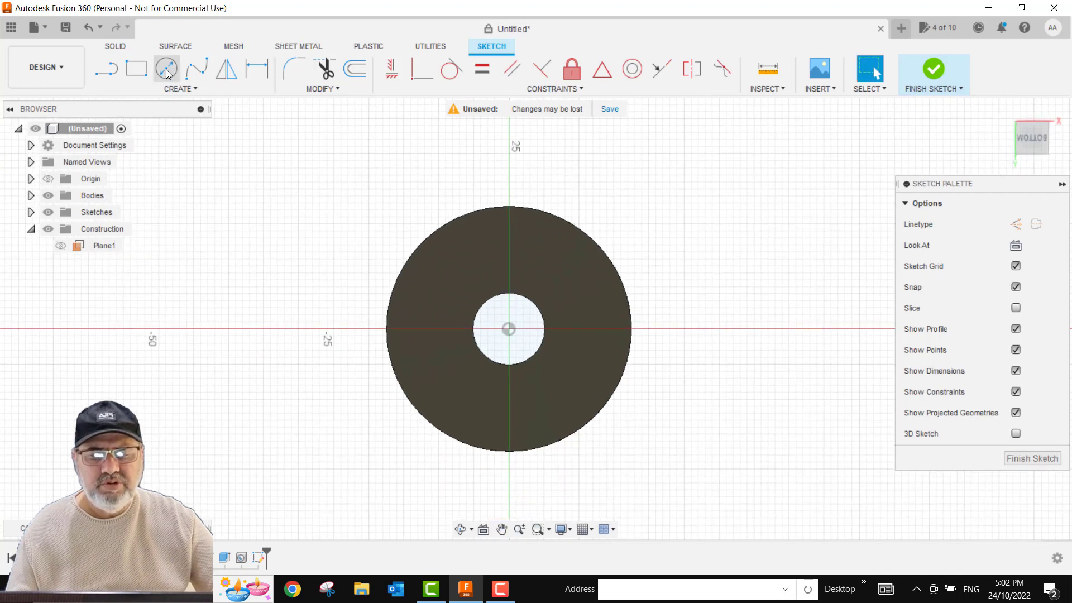
left_click(508, 330)
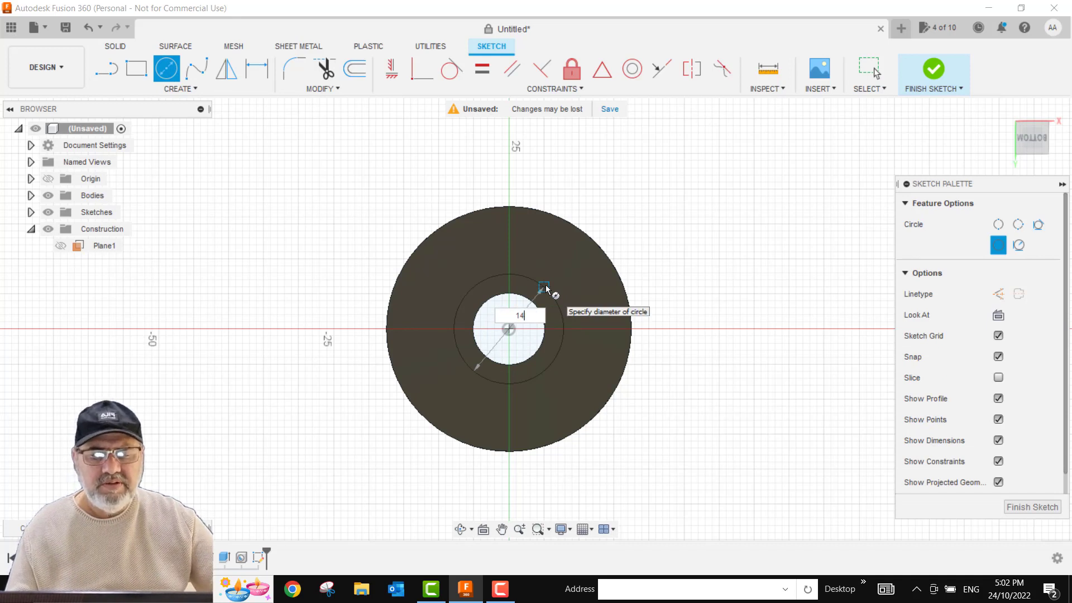
key("Return")
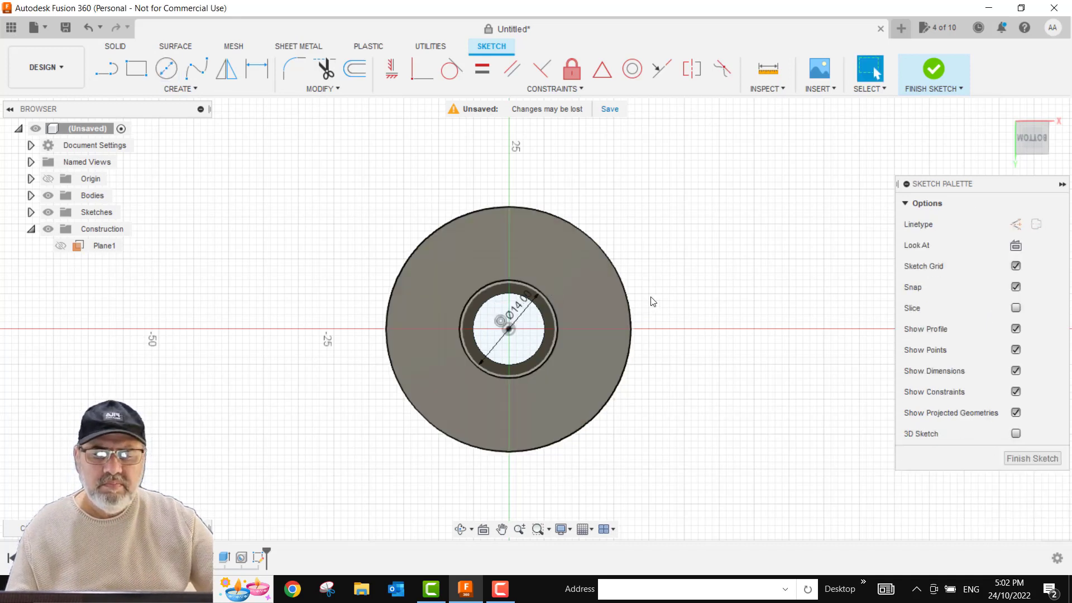
- Set the underside circle's diameter to 16 mm and finish the sketch
double_click(517, 306)
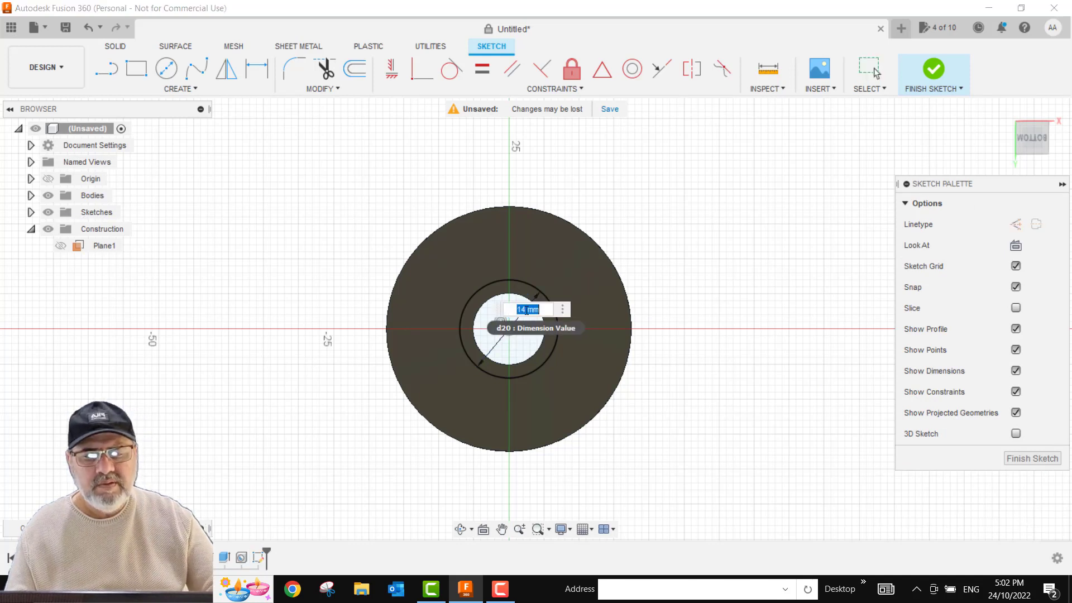
type("16")
key("Return")
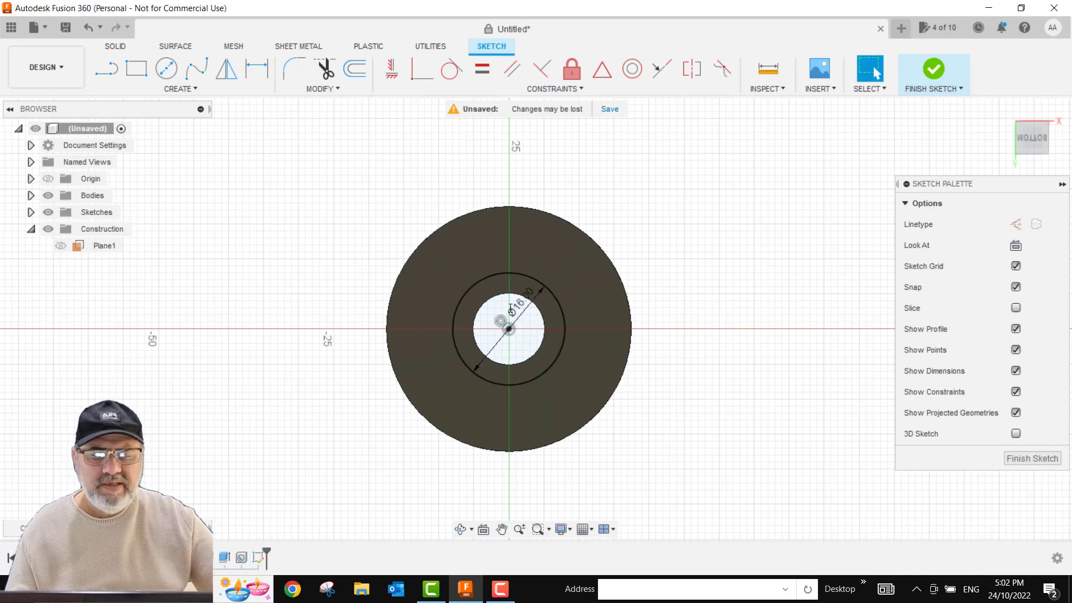
left_click(1032, 458)
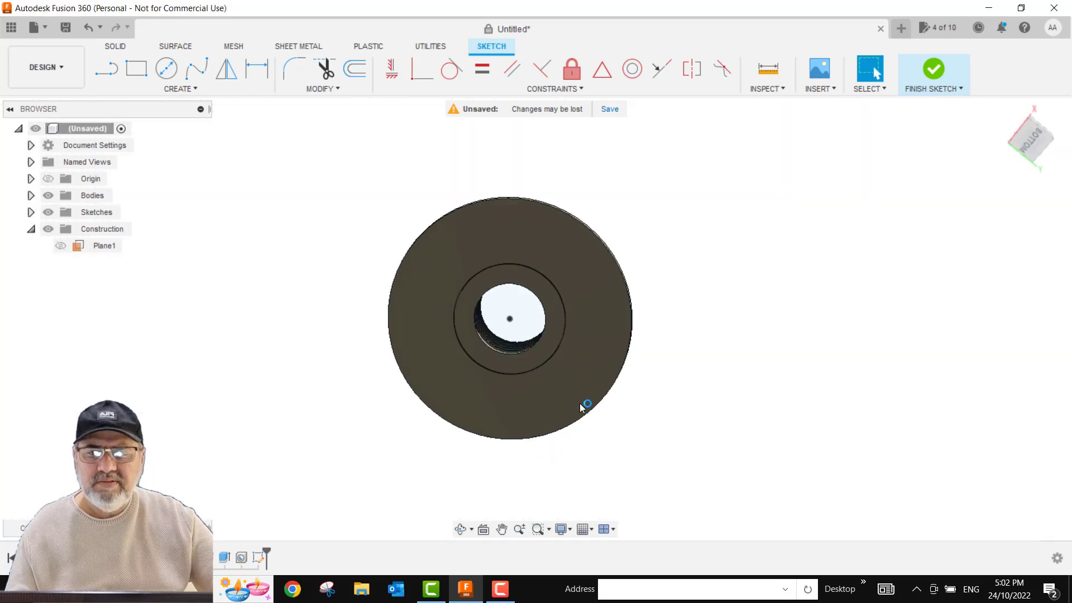
- Cut the ring between the 16 mm circle and the threaded hole 2 mm deep into the underside with Extrude
left_click(534, 355)
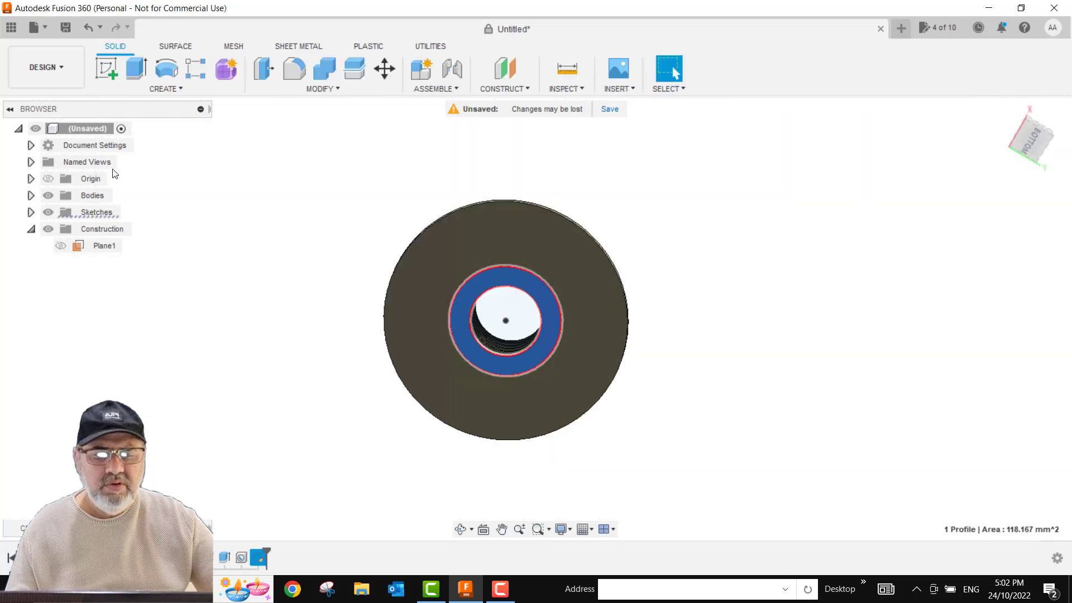
left_click(137, 70)
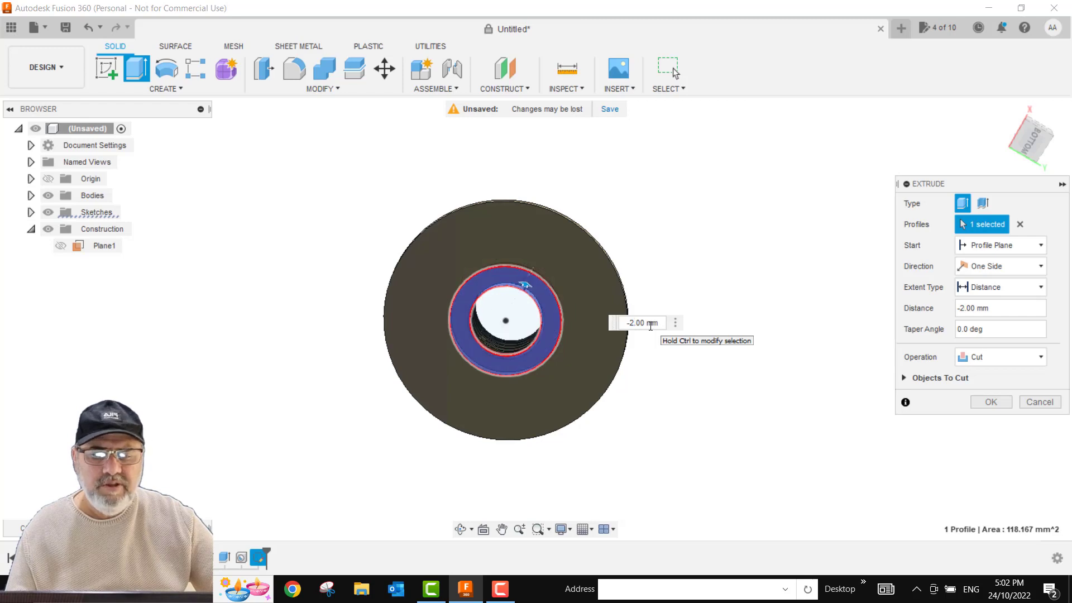
left_click(991, 402)
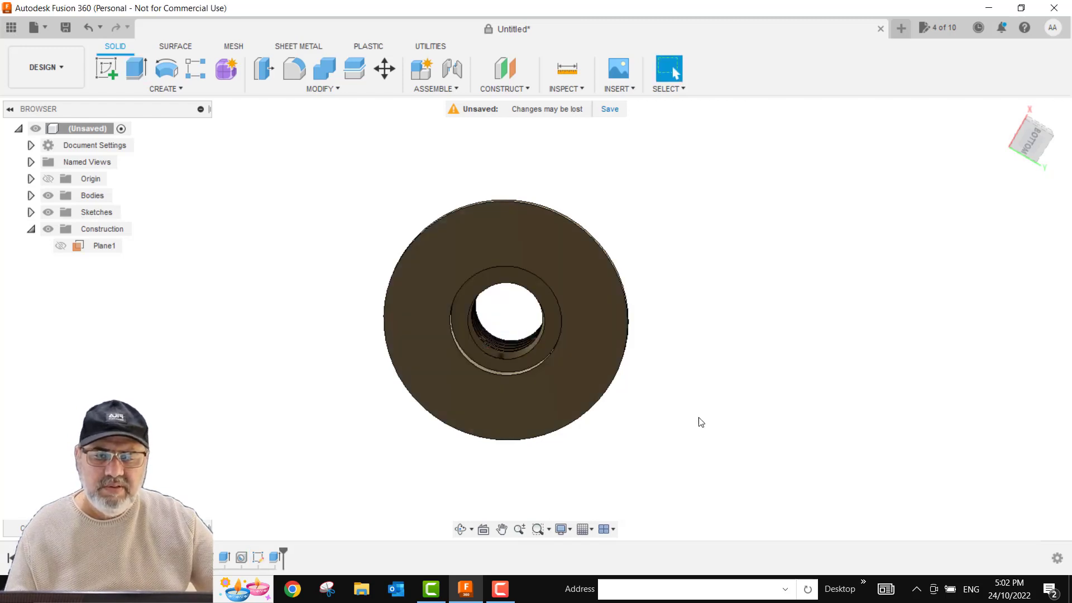
scroll(576, 314, "up", 6)
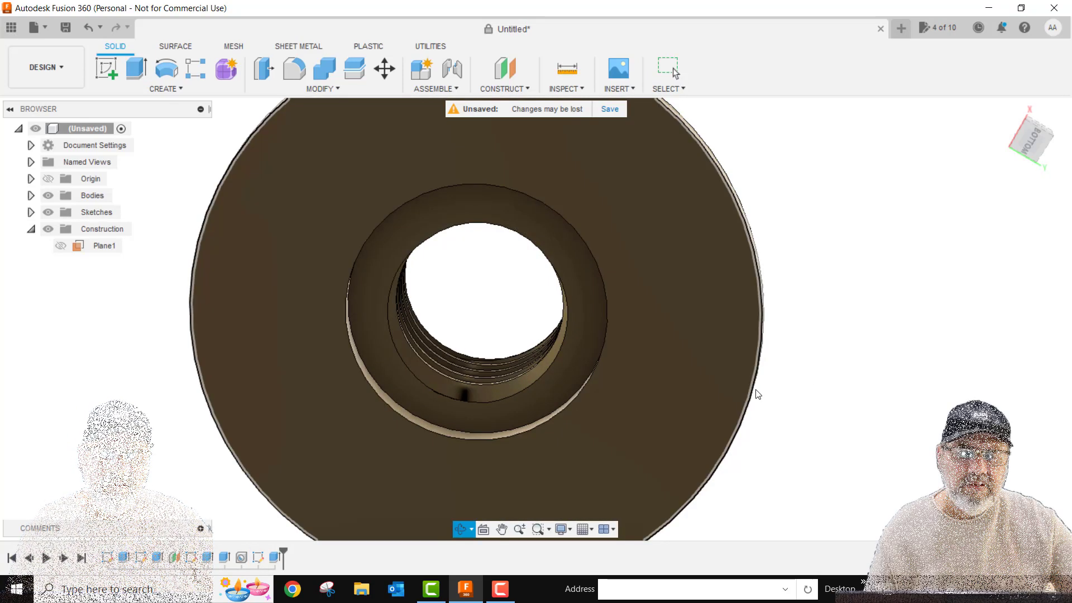
middle_click_drag(758, 394, 440, 369, "shift")
scroll(739, 316, "up", 2)
scroll(743, 315, "down", 4)
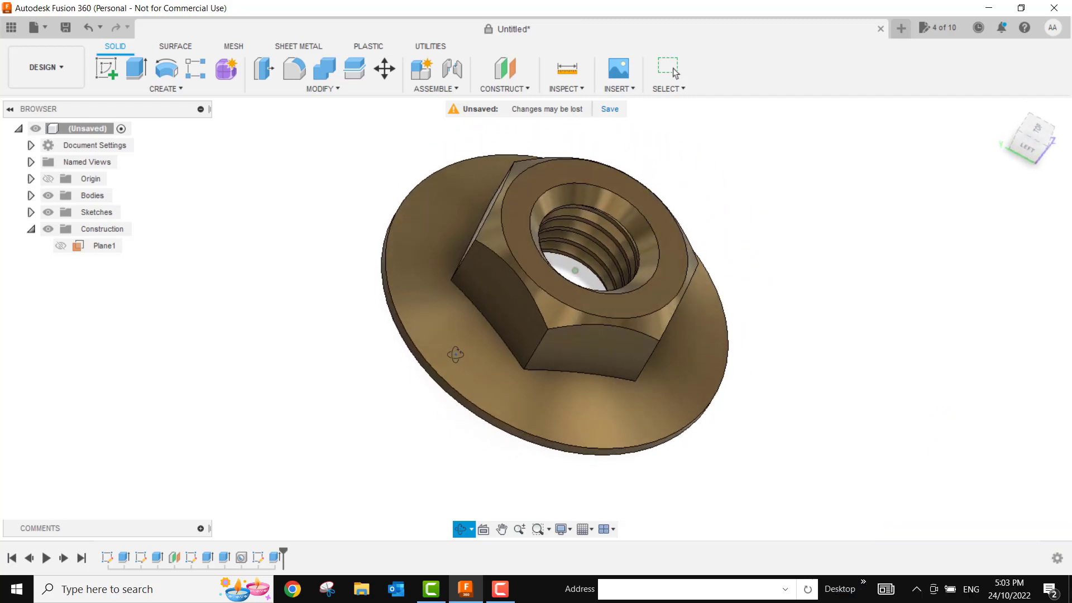